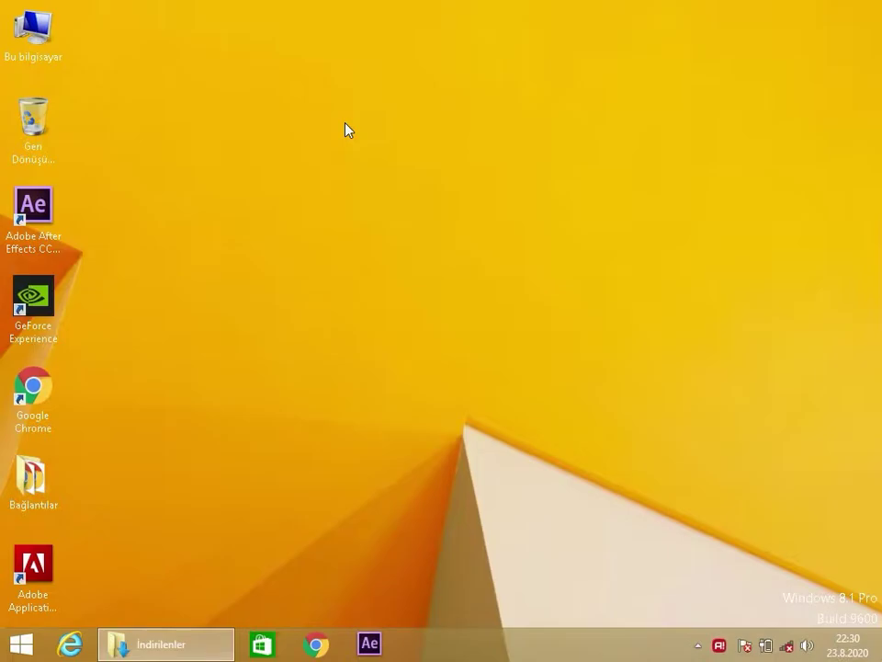
Bring up the İndirilenler folder and select the NVIDIA 441.12 notebook driver installer.
click(185, 652)
click(186, 653)
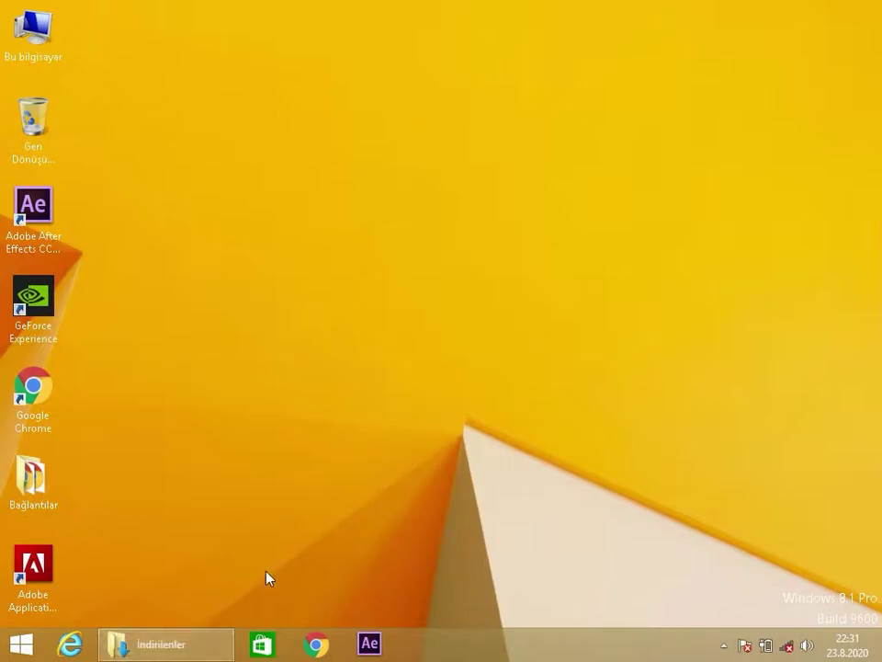
click(188, 646)
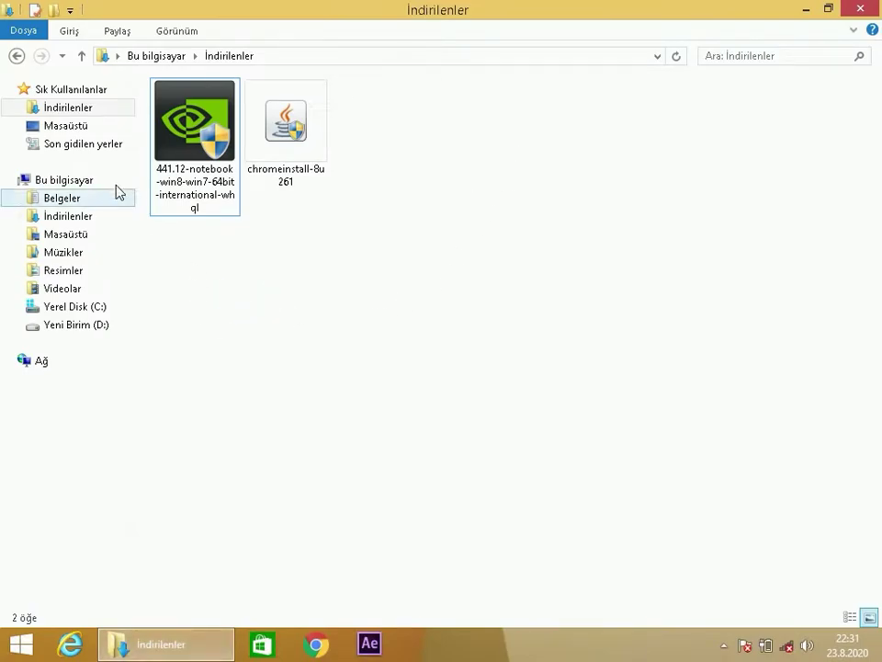
double_click(195, 168)
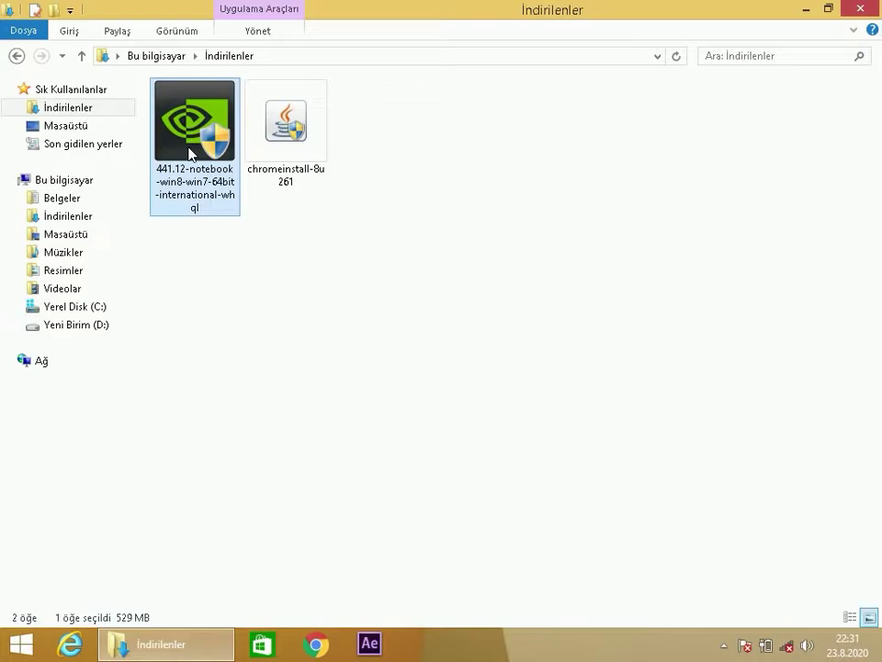
Create a new folder named nvidia in the İndirilenler folder.
right_click(445, 158)
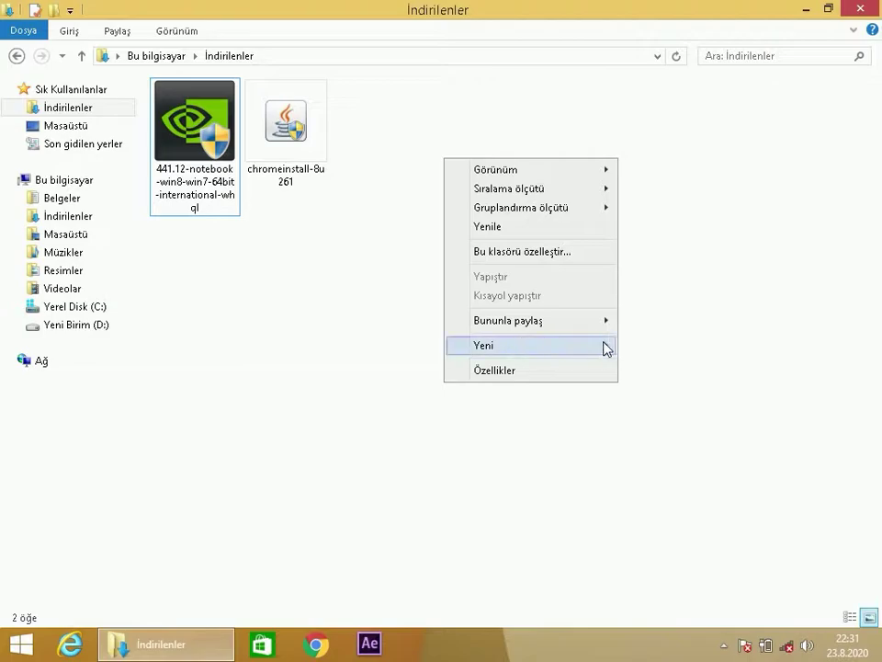
mouse_move(603, 349)
click(654, 346)
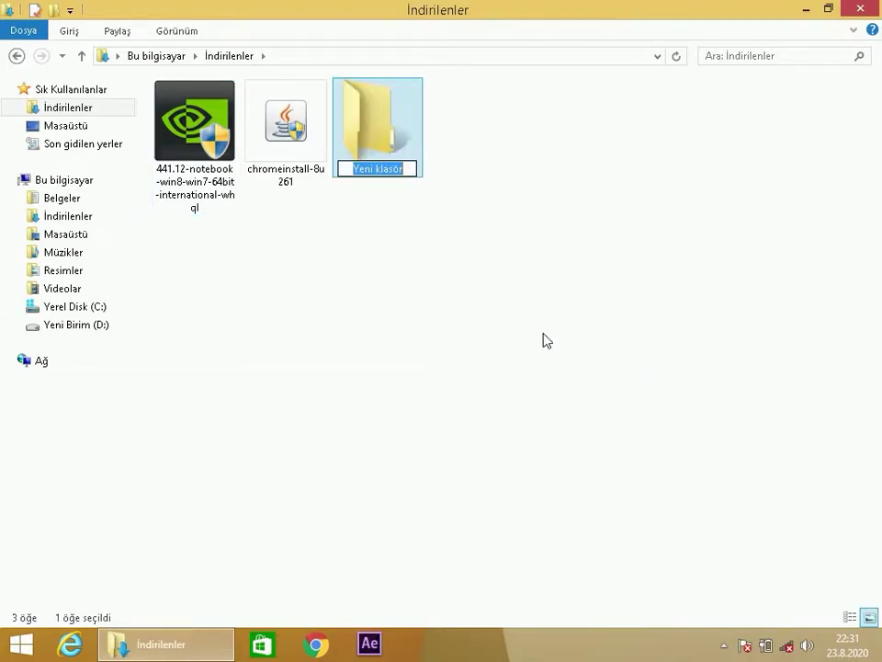
text(nv)
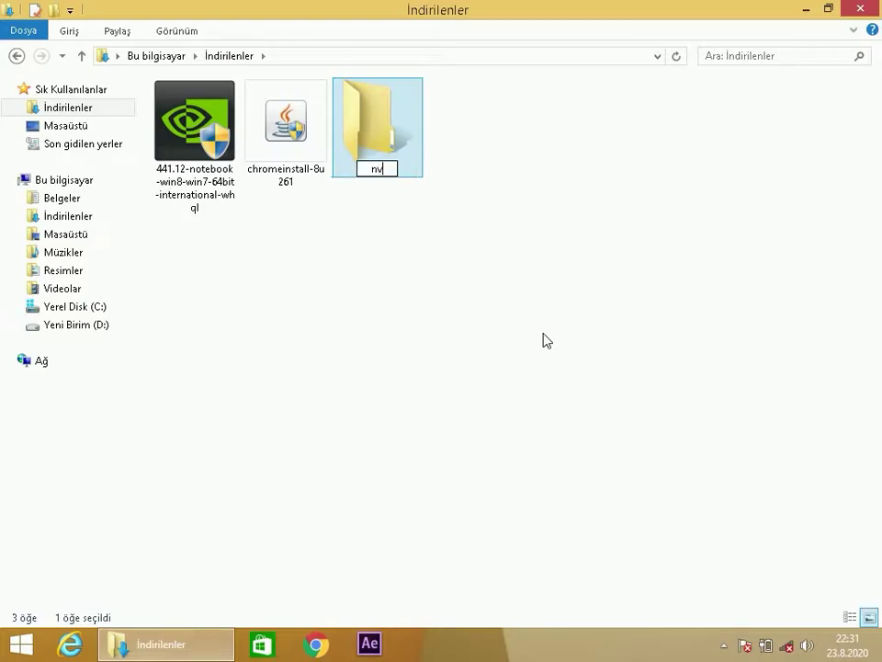
text(idia)
key(Return)
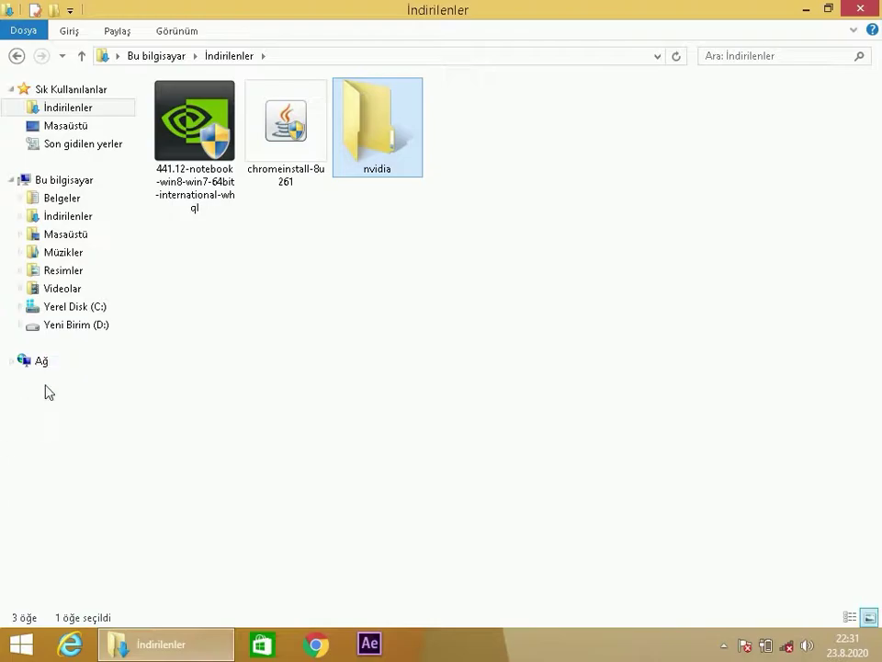
Extract the NVIDIA 441.12 notebook driver installer with WinRAR into the nvidia folder inside İndirilenler.
click(190, 138)
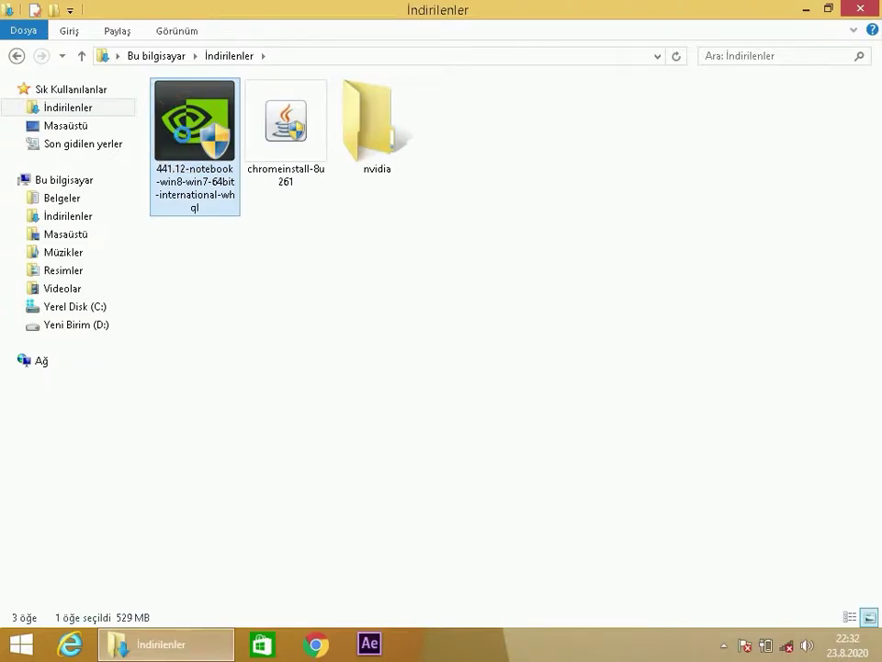
right_click(185, 135)
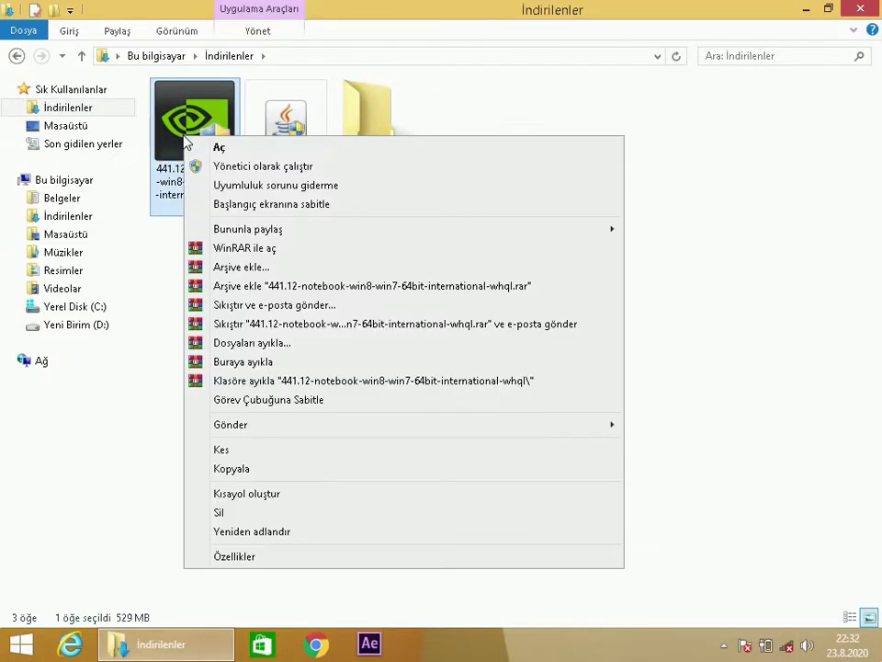
click(244, 344)
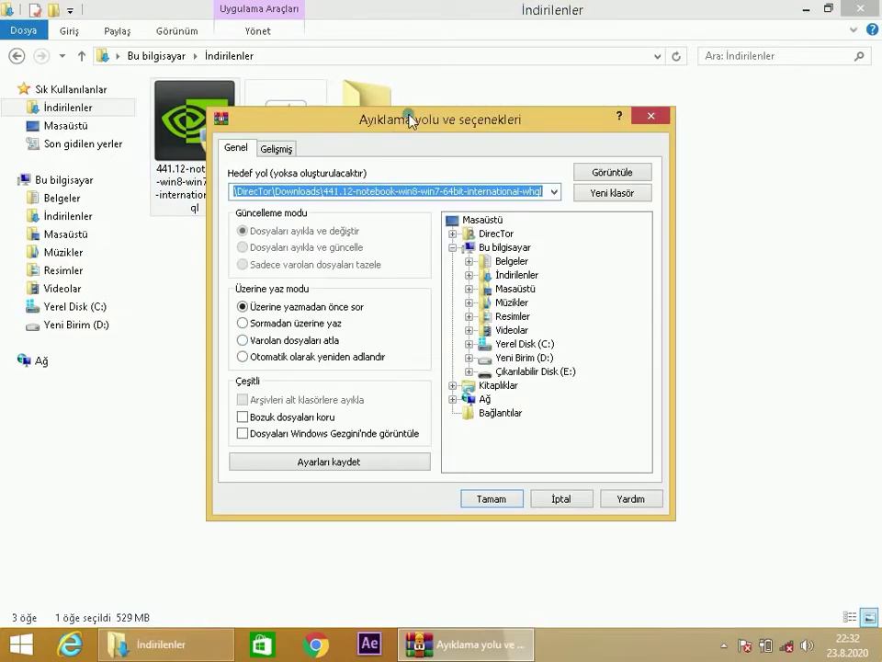
drag(357, 280, 353, 276)
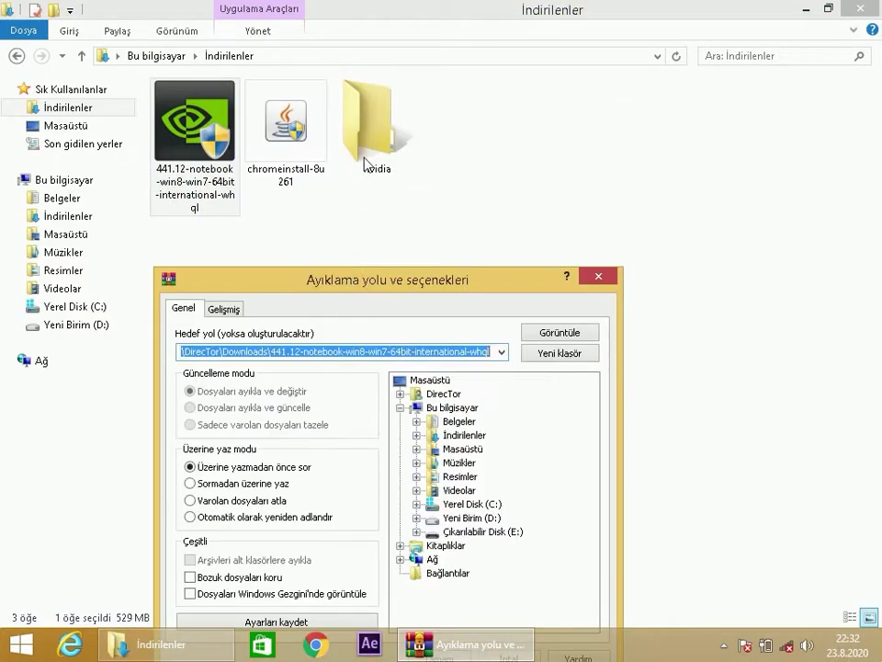
click(366, 158)
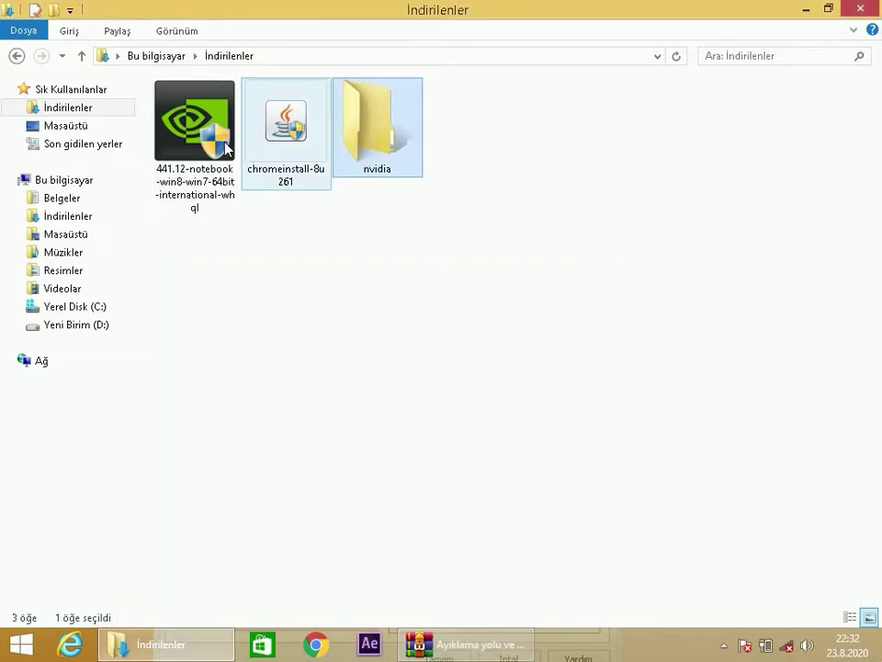
click(462, 655)
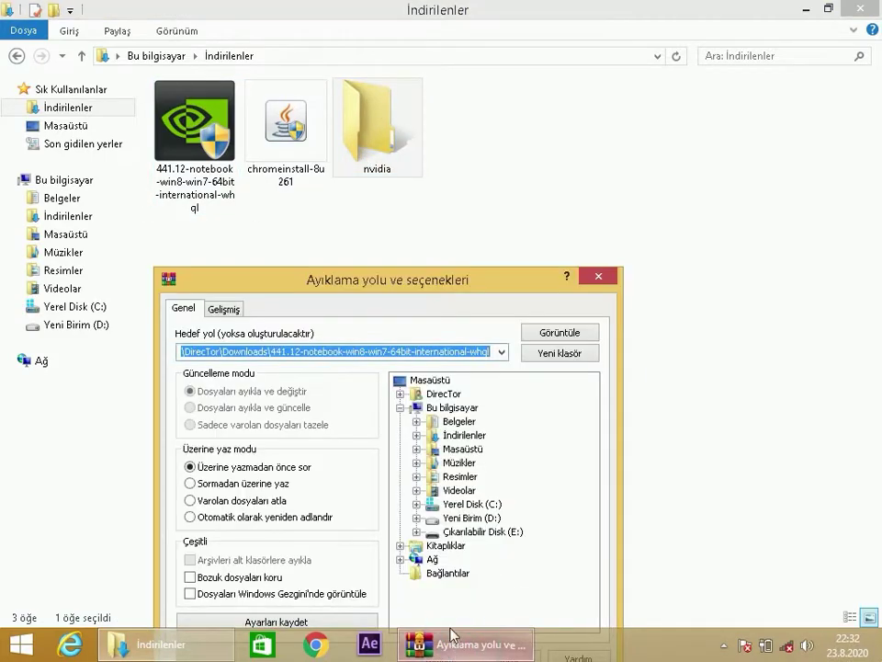
drag(370, 280, 523, 205)
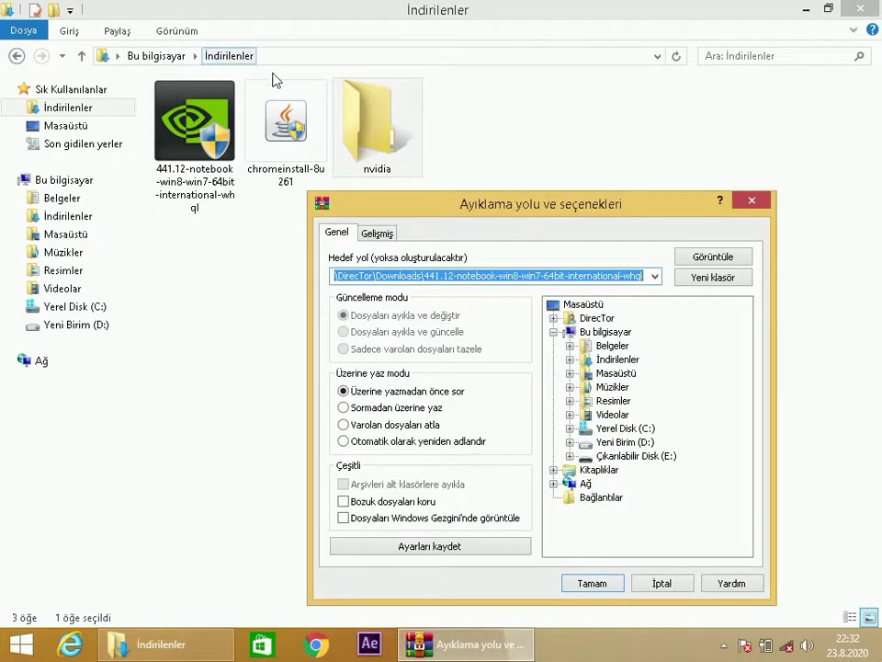
click(619, 362)
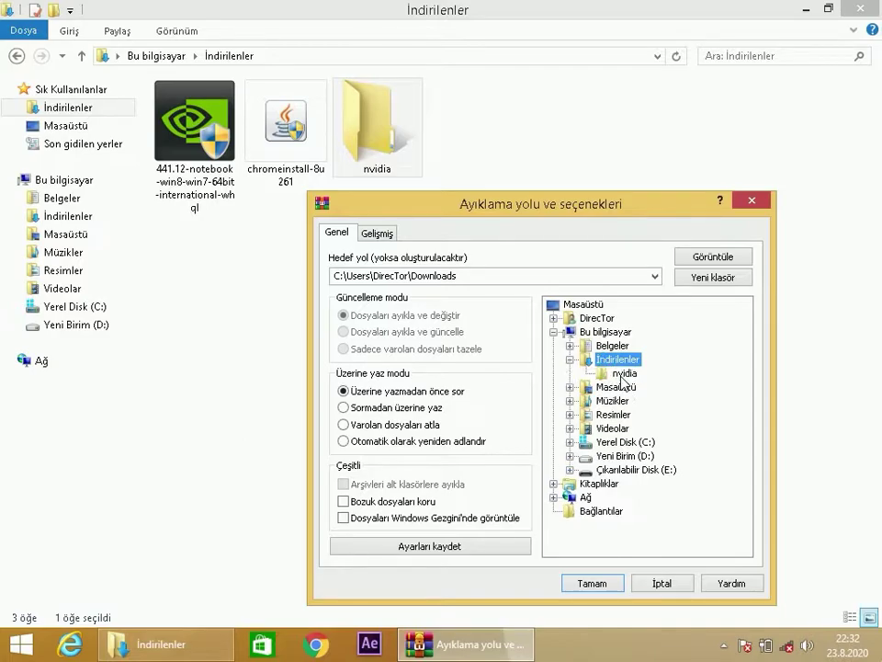
click(623, 375)
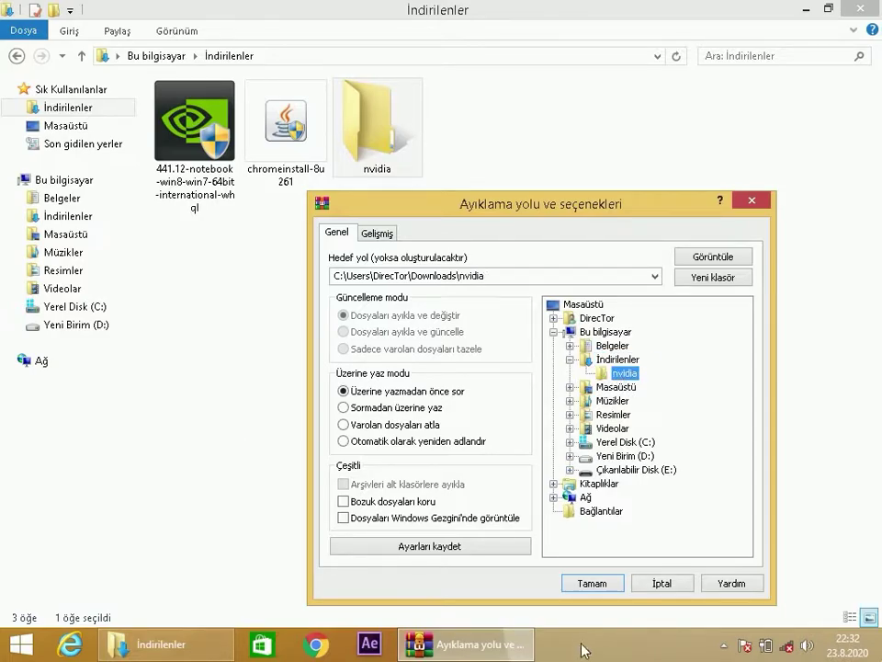
click(595, 591)
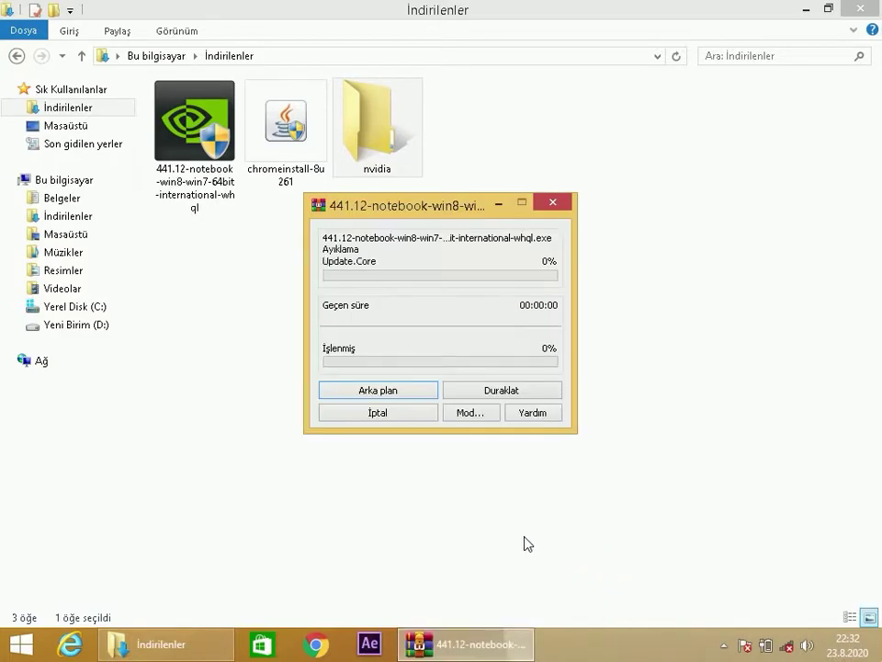
drag(445, 205, 531, 250)
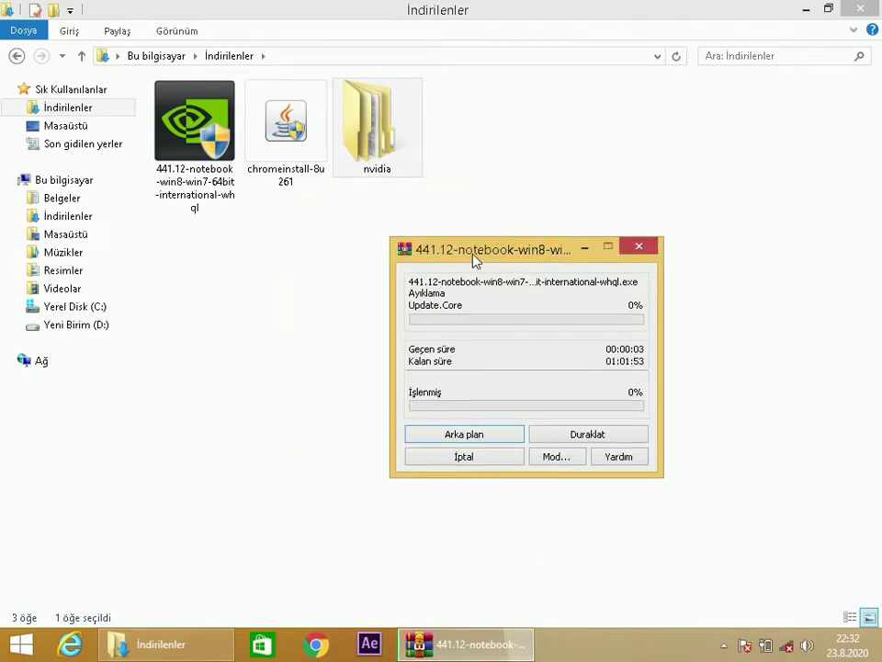
drag(474, 259, 464, 244)
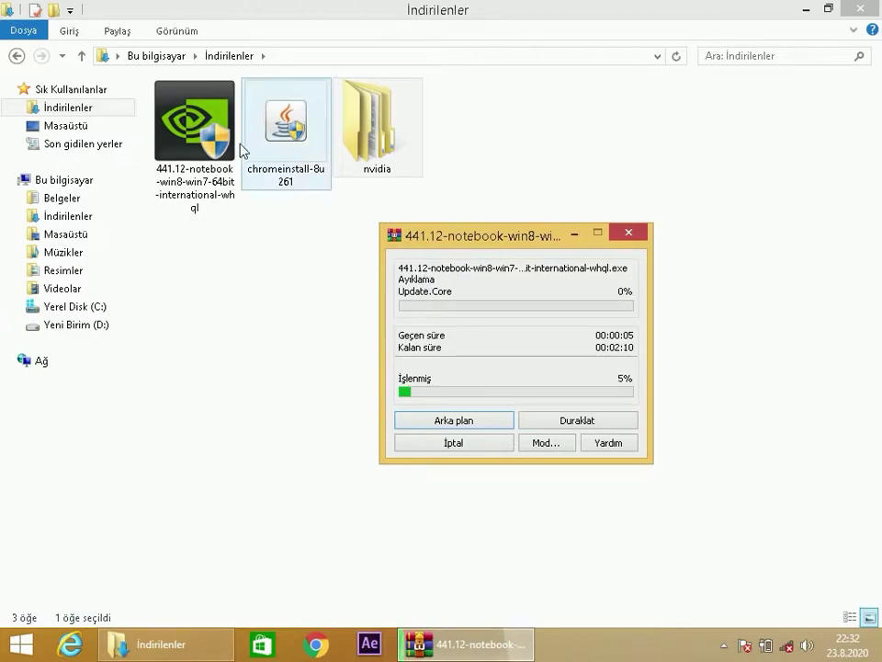
click(190, 159)
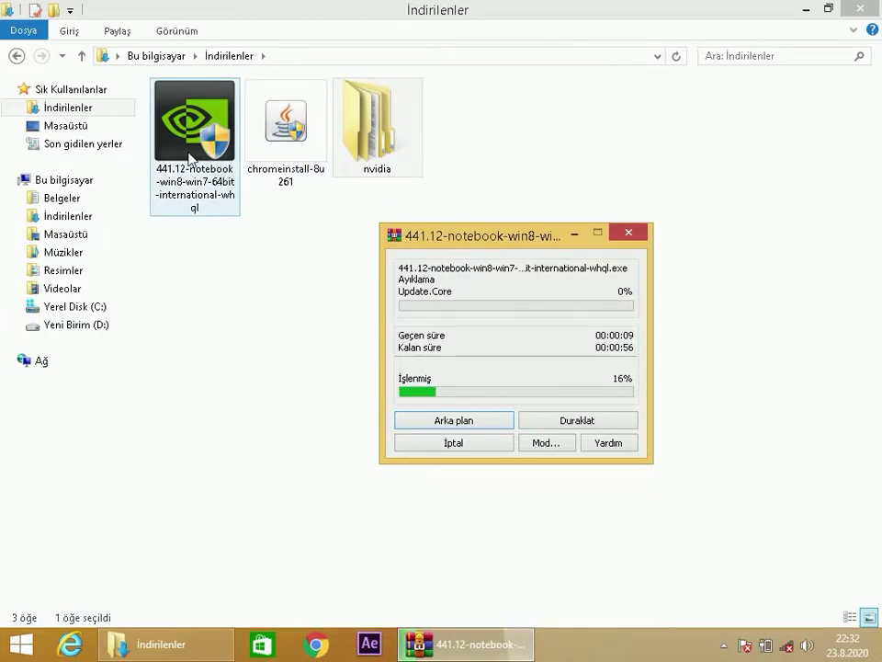
click(190, 159)
click(448, 643)
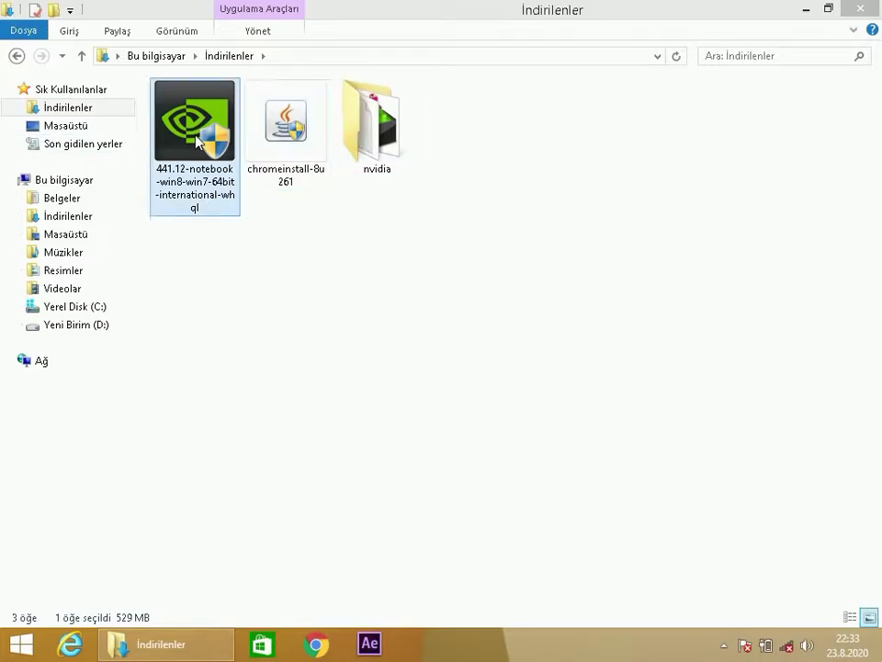
Open the nvidia folder to check the extracted driver files, and minimize the window to return to the desktop.
click(375, 143)
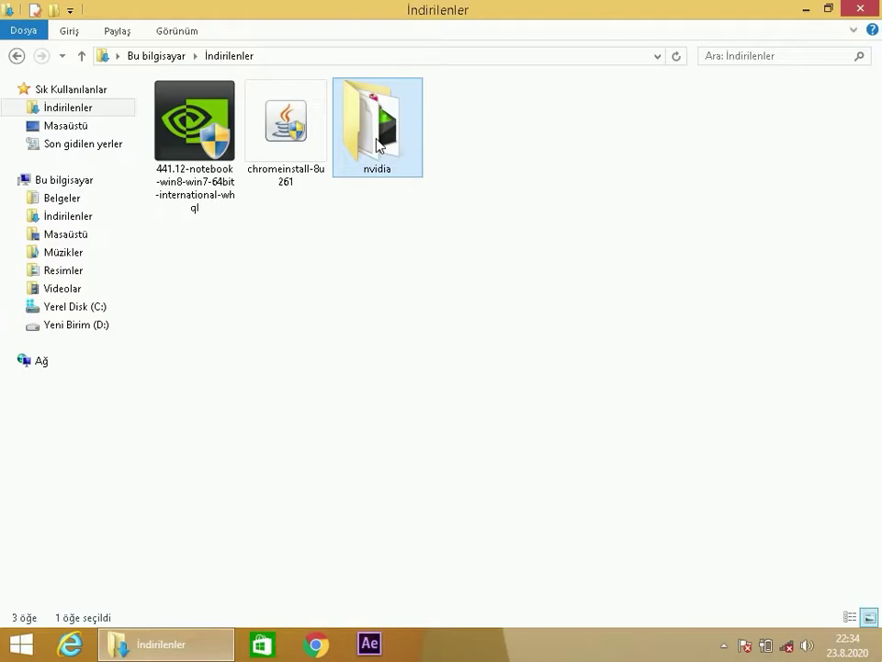
double_click(376, 143)
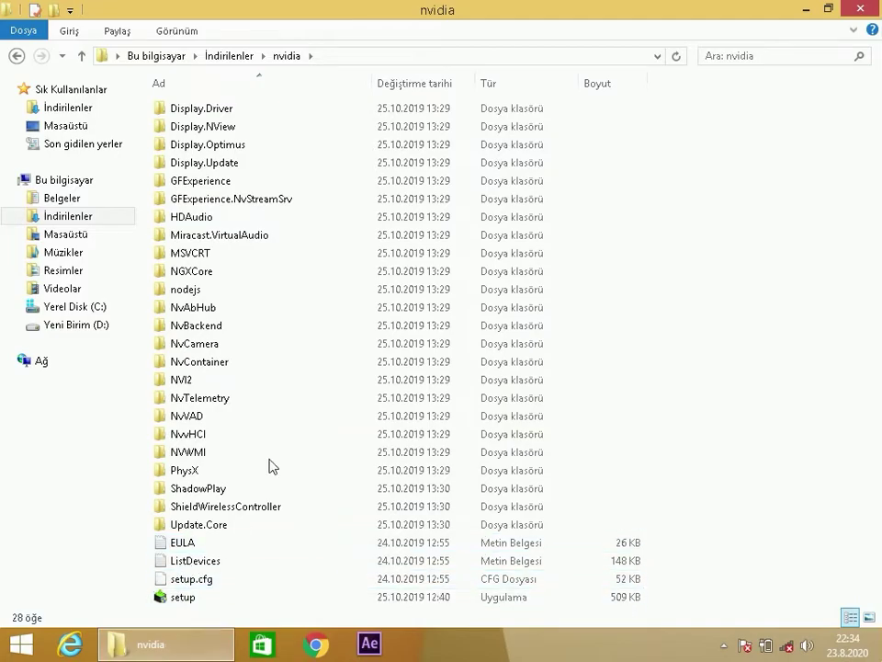
click(805, 10)
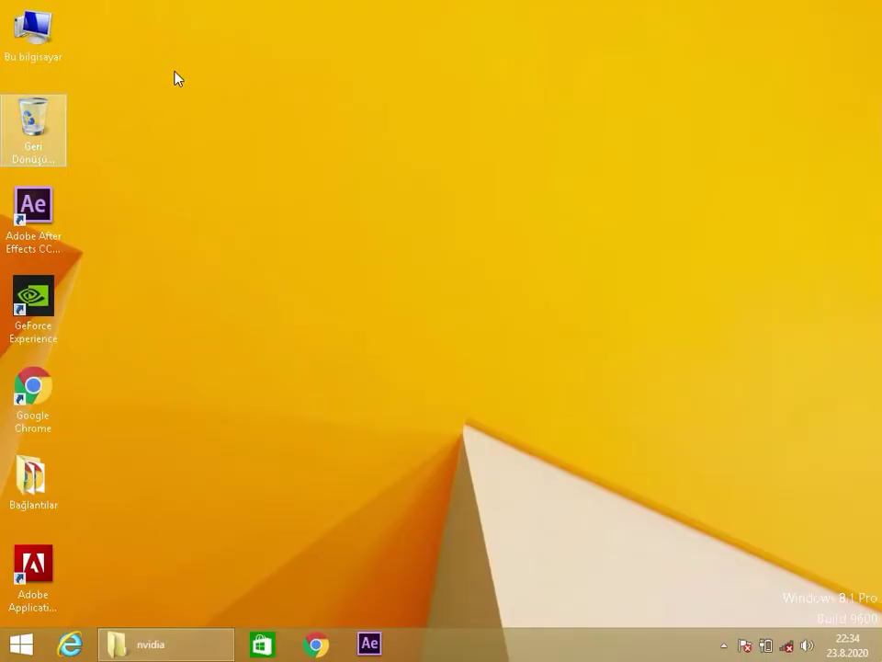
Open Computer Management for this PC and show the Device Manager (Aygıt Yöneticisi).
click(27, 36)
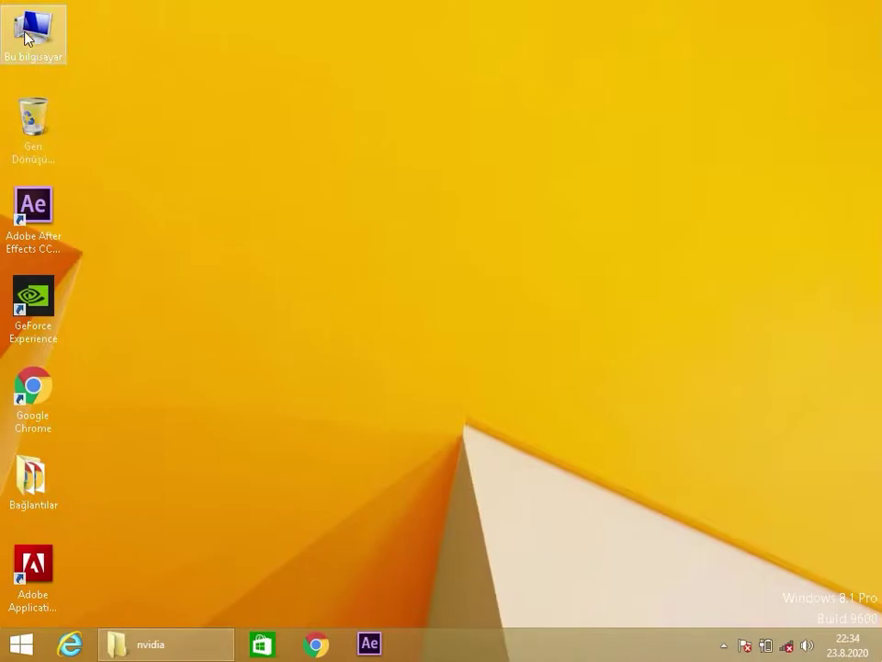
right_click(26, 37)
click(55, 61)
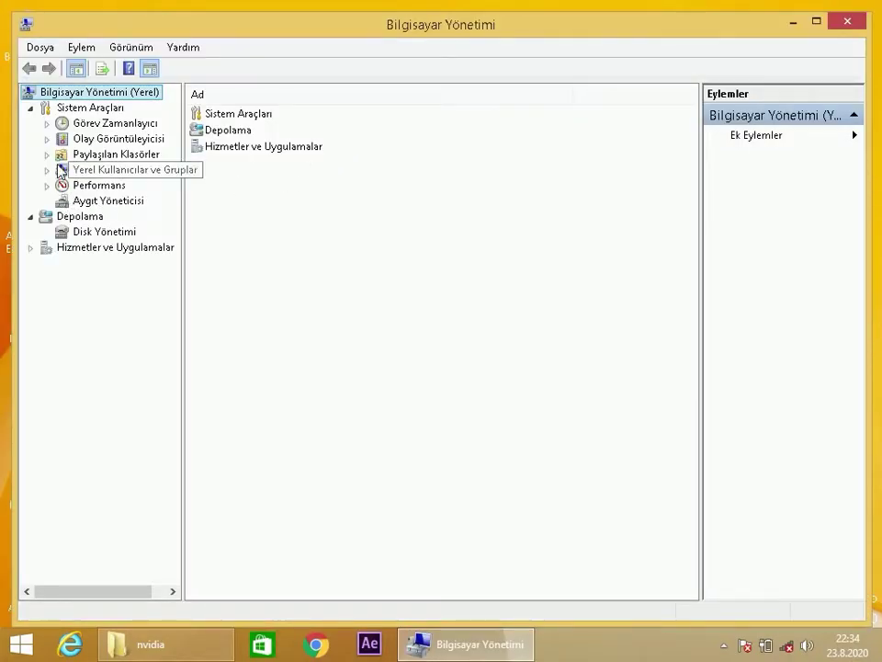
click(101, 203)
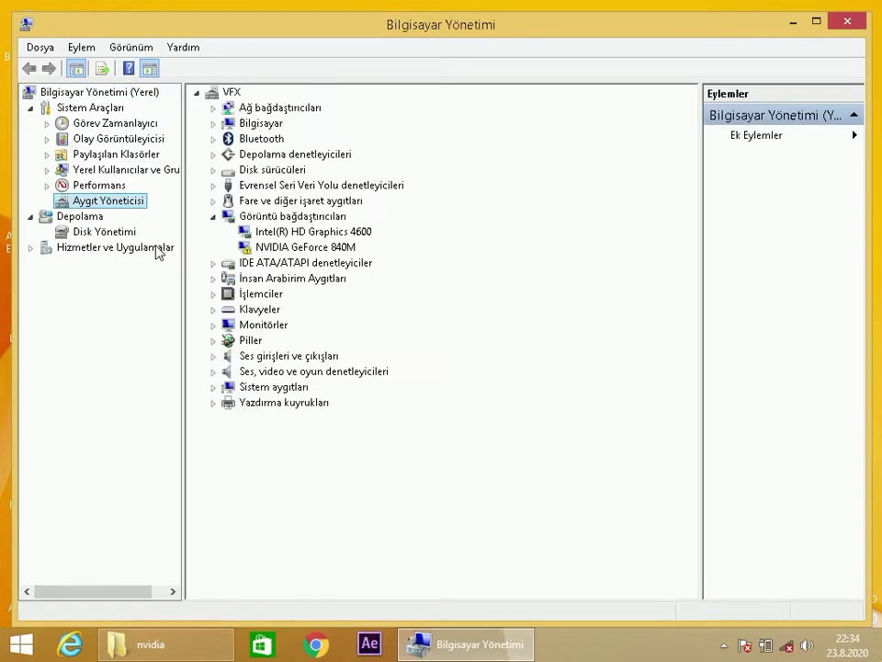
Open the NVIDIA GeForce 840M's properties and display its hardware IDs (Donanım kimlikleri) in the device details.
click(251, 249)
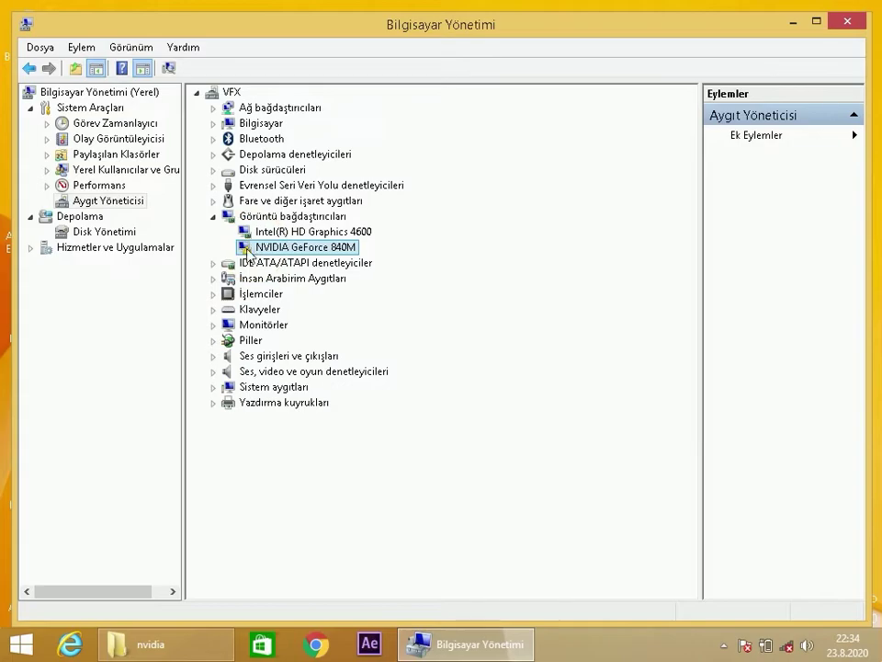
right_click(254, 248)
click(307, 347)
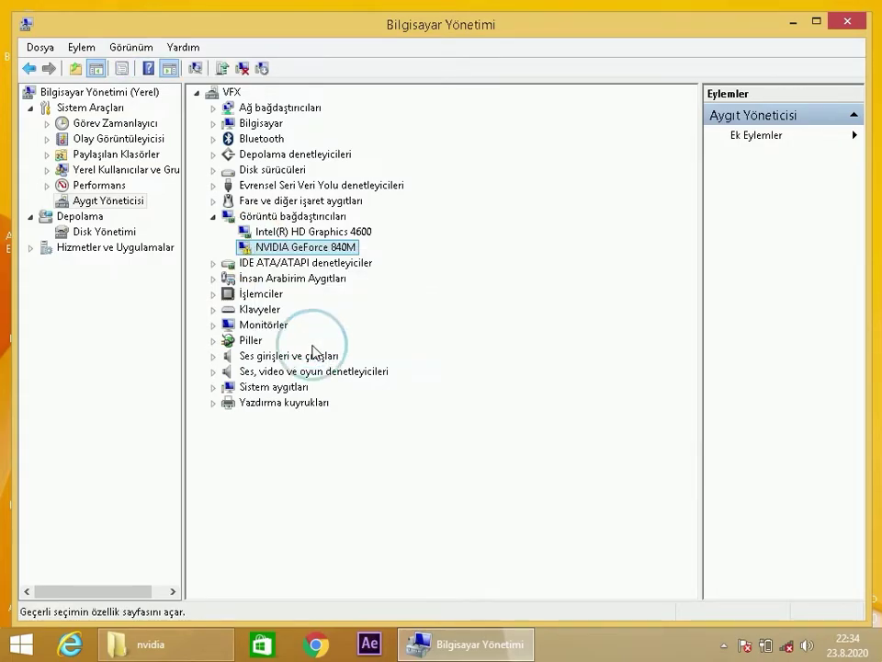
drag(415, 142, 332, 108)
click(246, 131)
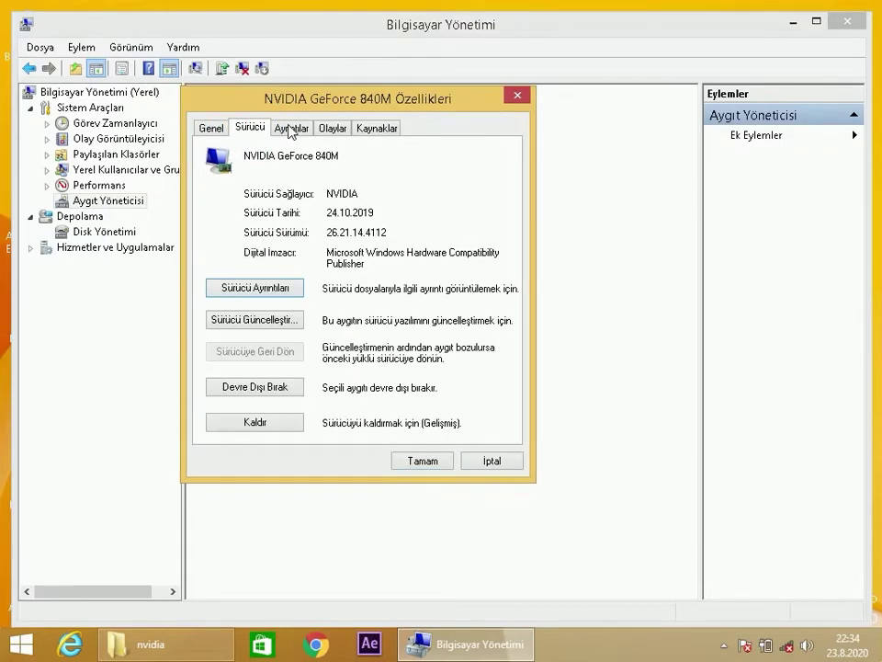
click(290, 129)
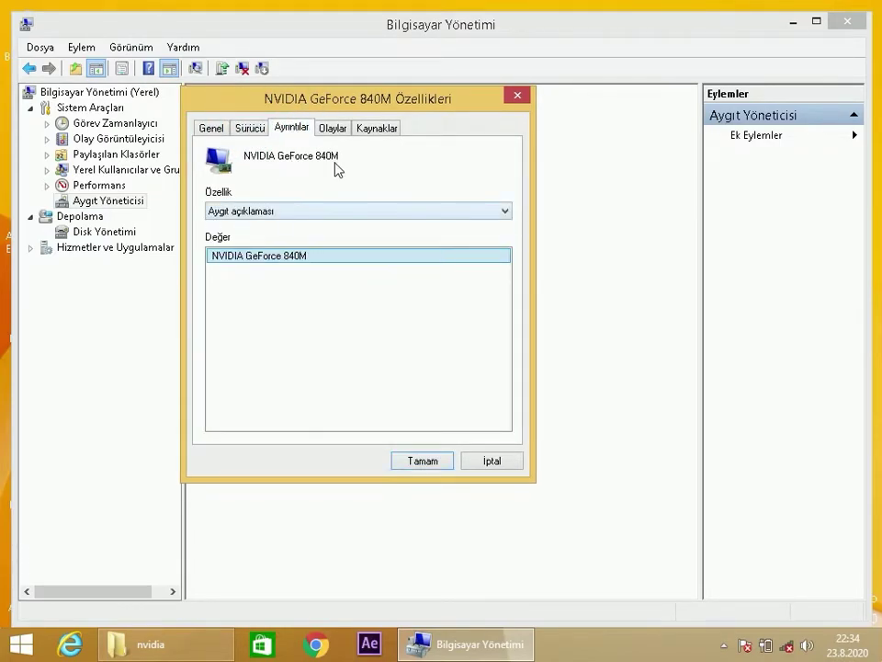
click(257, 212)
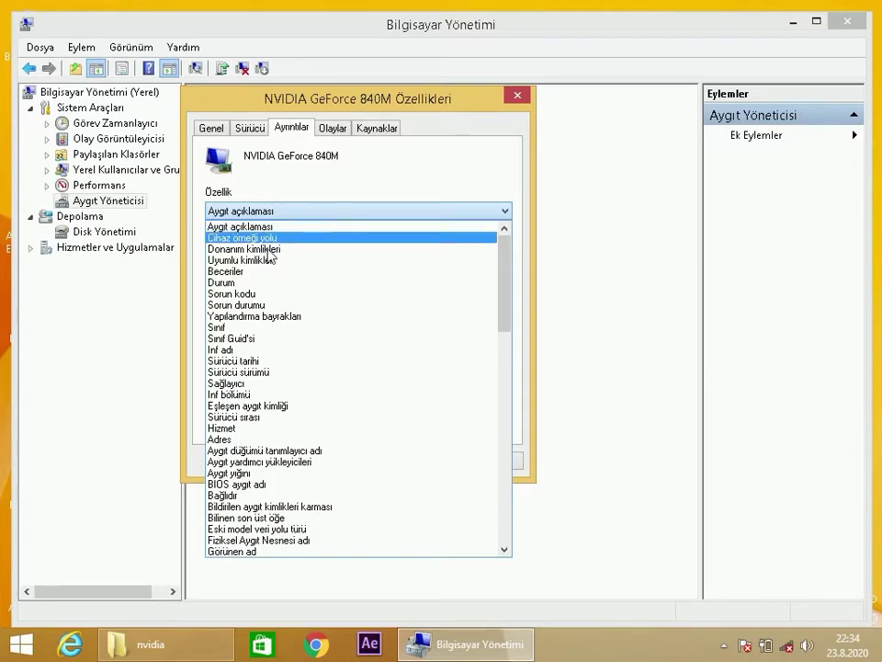
click(269, 250)
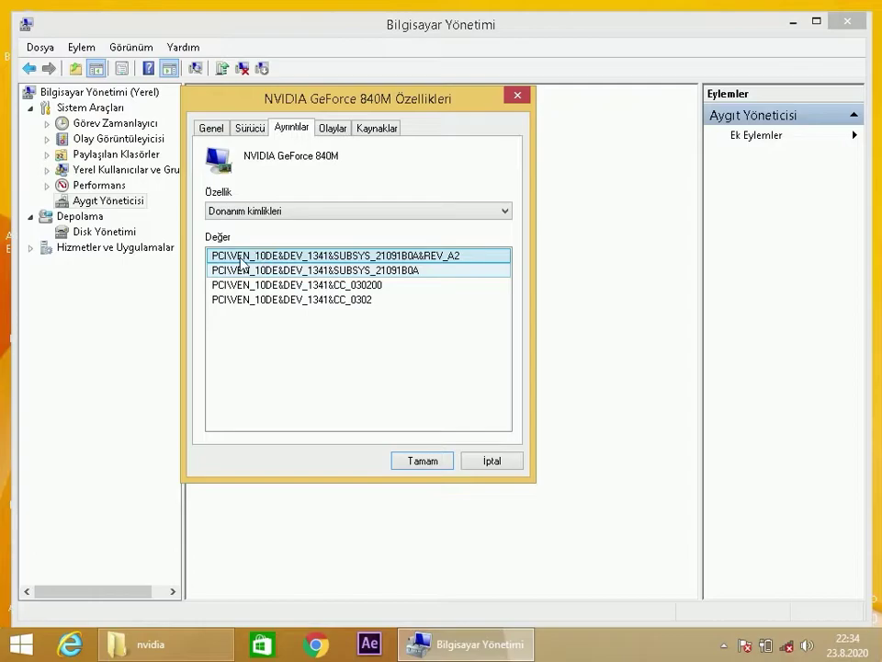
Copy the GeForce 840M hardware ID PCI\VEN_10DE&DEV_1341&SUBSYS_21091B0A&REV_A2 and close the device's properties.
click(247, 258)
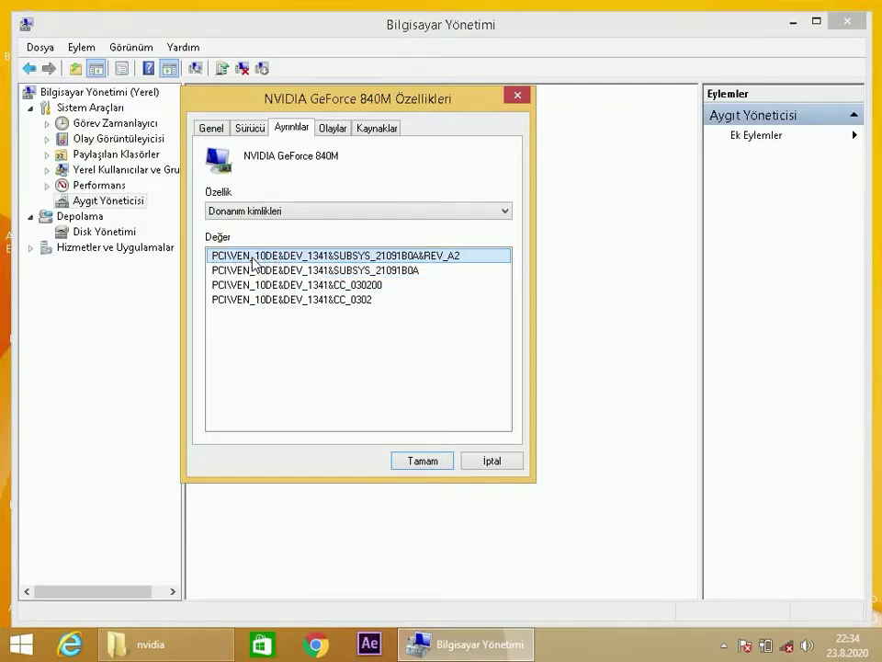
right_click(253, 260)
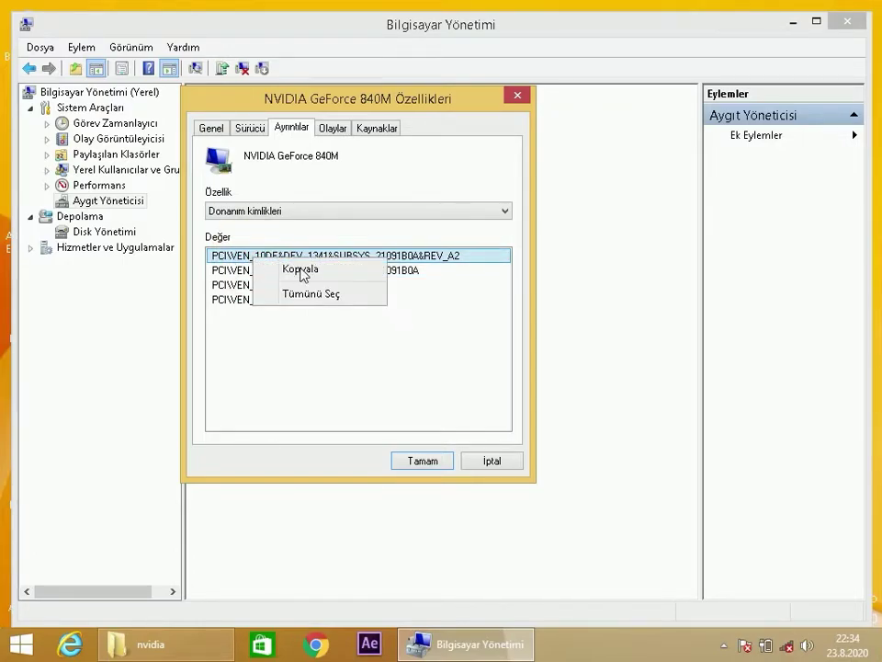
click(301, 269)
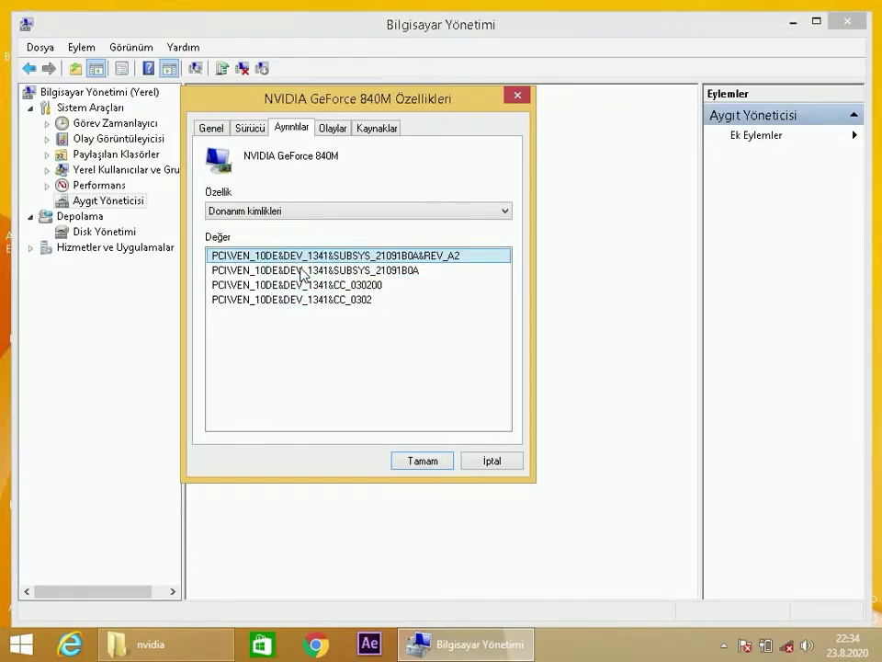
click(431, 462)
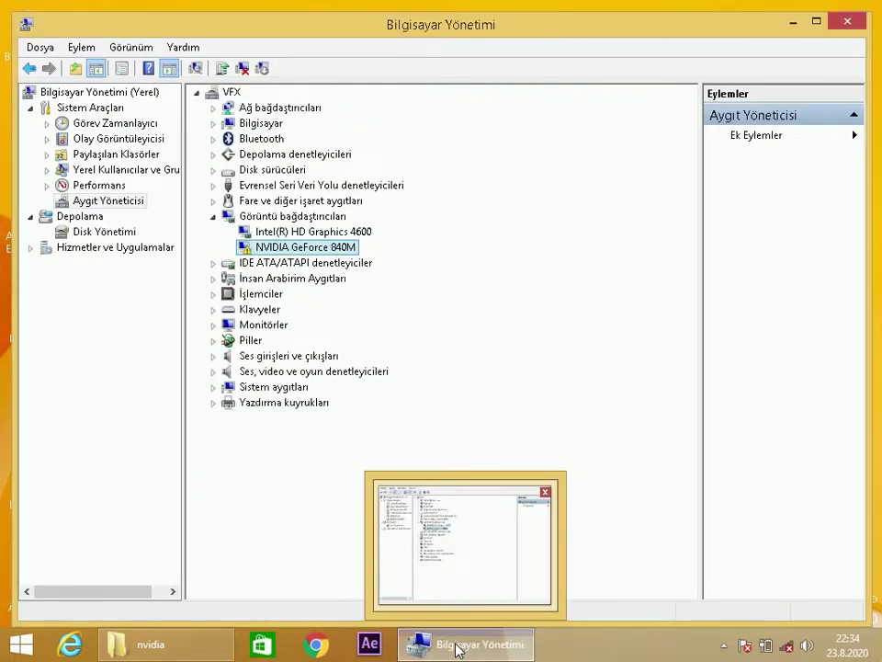
Open the nvami setup information file from the Display.Driver folder inside the extracted nvidia folder.
click(161, 645)
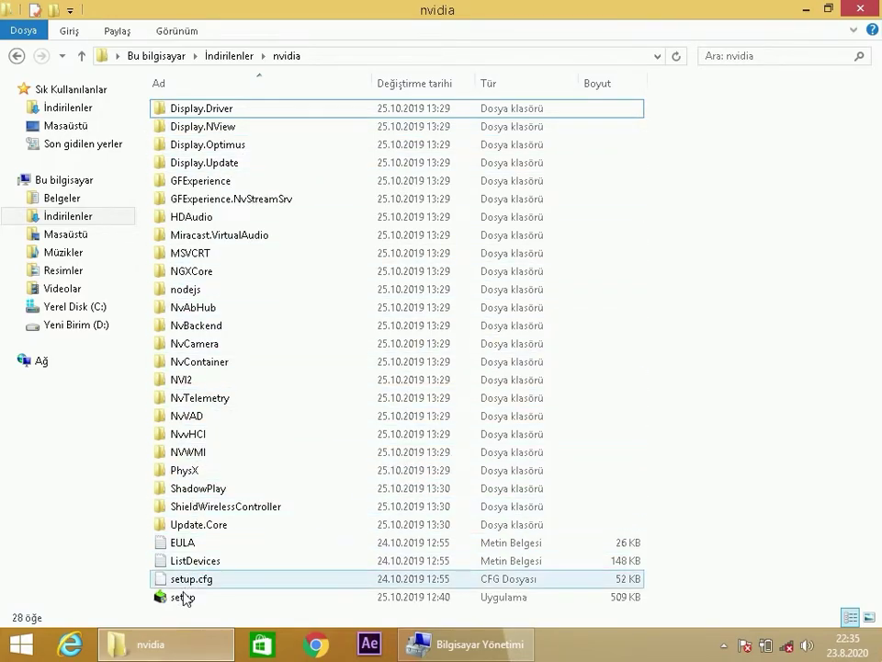
click(176, 110)
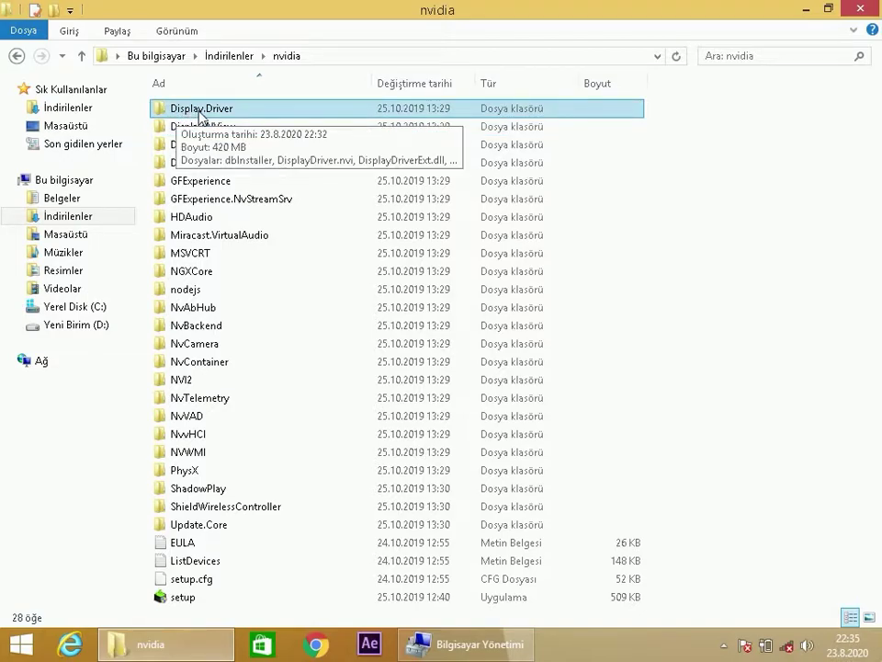
double_click(200, 112)
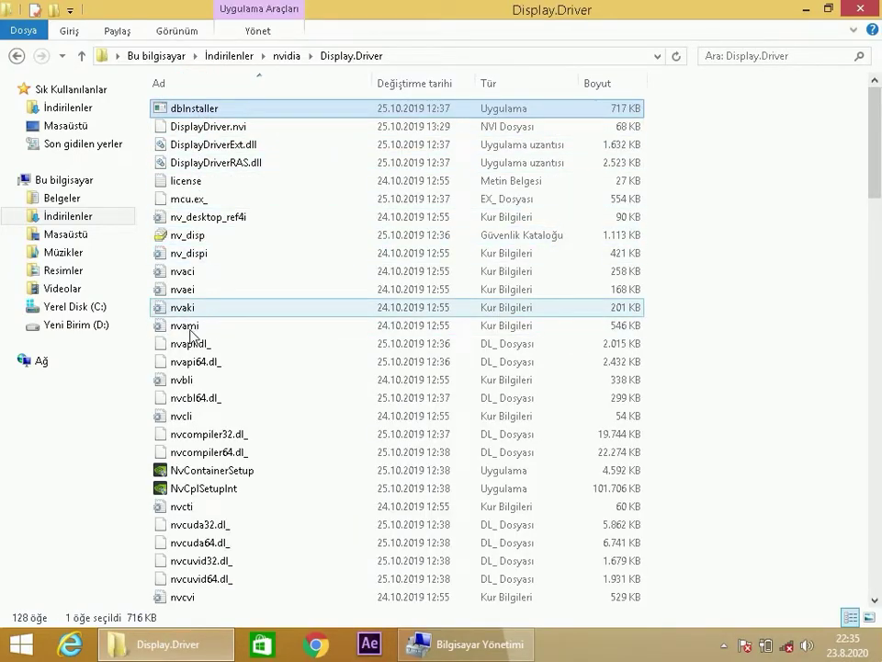
double_click(191, 327)
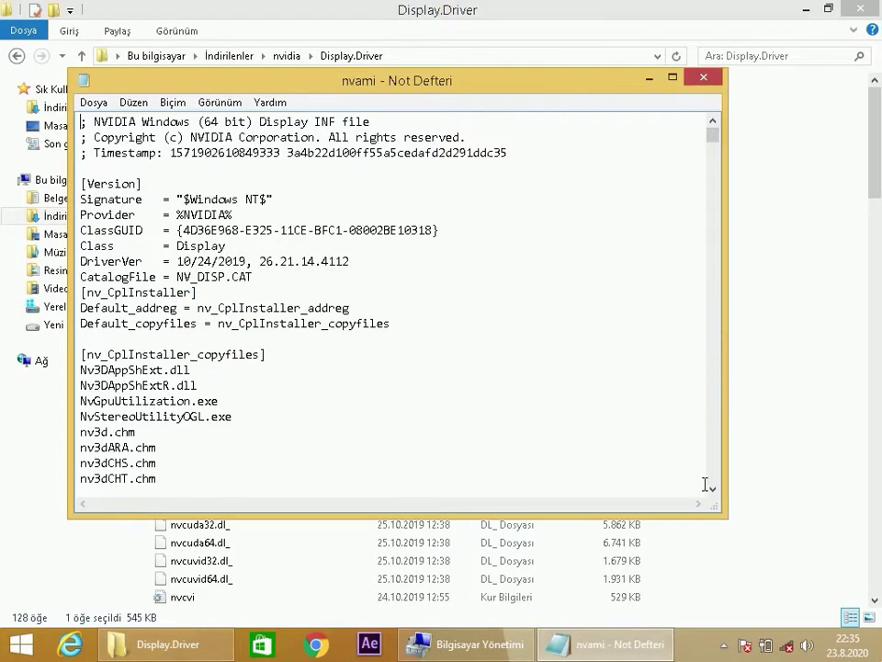
Replace the hardware ID in the first entry under [NVIDIA_Devices.NTamd64.6.1] with the copied ID PCI\VEN_10DE&DEV_1341&SUBSYS_21091B0A&REV_A2.
click(714, 490)
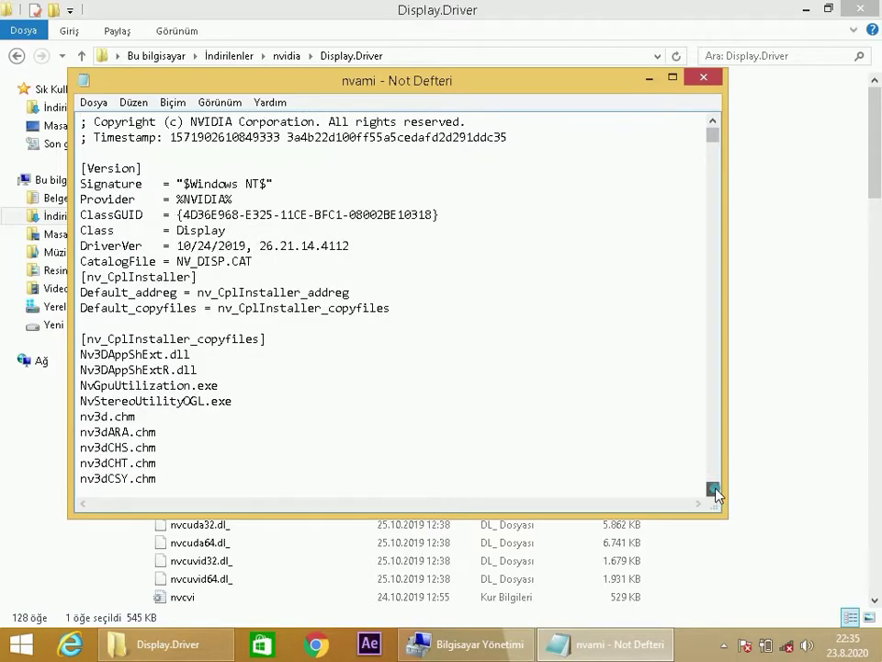
drag(715, 492, 714, 492)
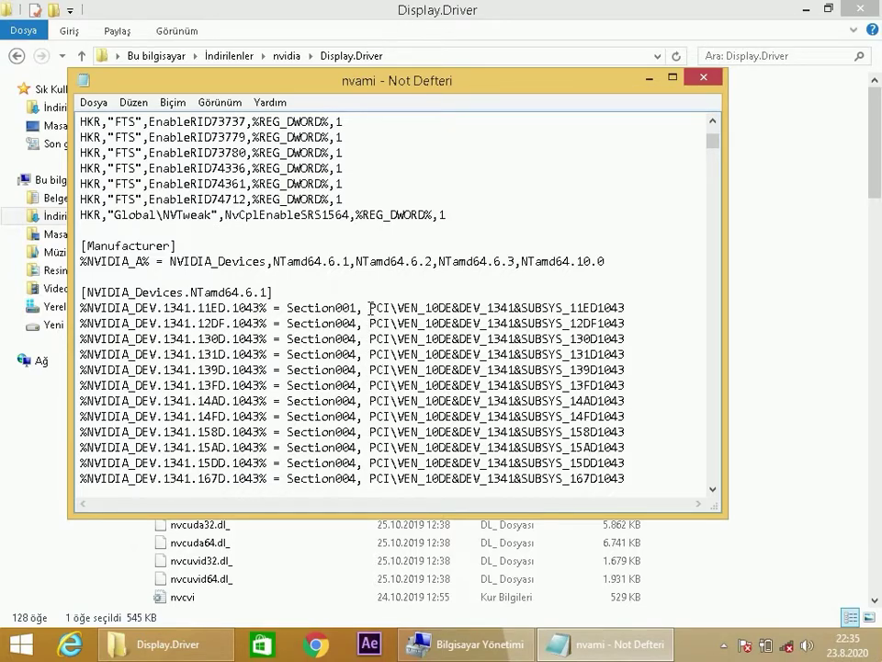
drag(370, 308, 625, 310)
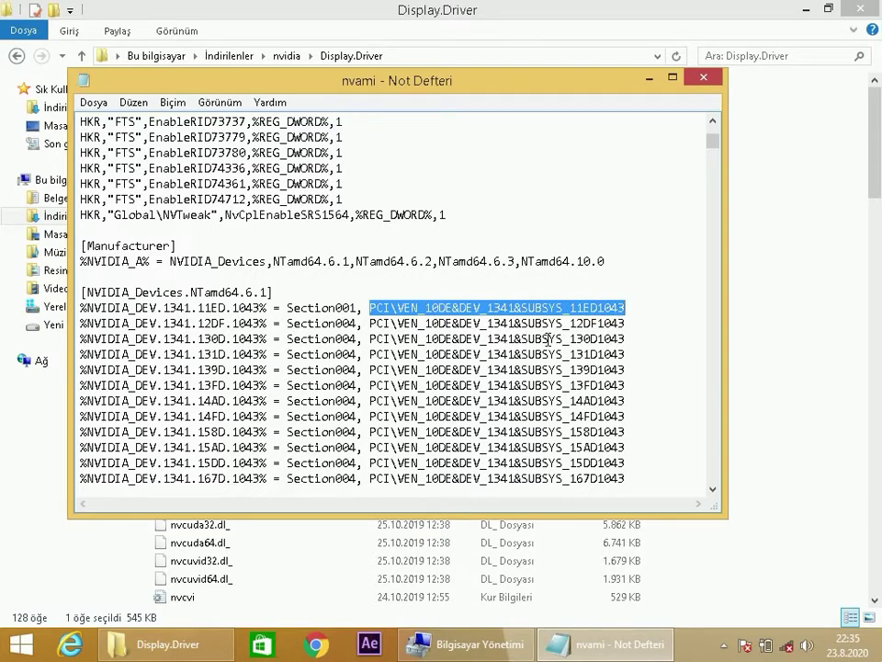
key(Delete)
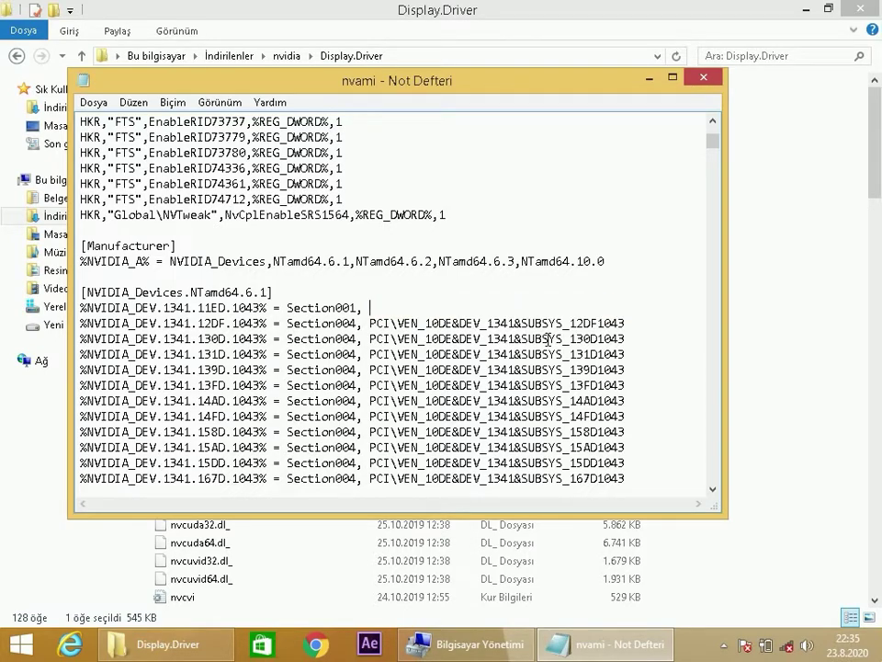
right_click(372, 310)
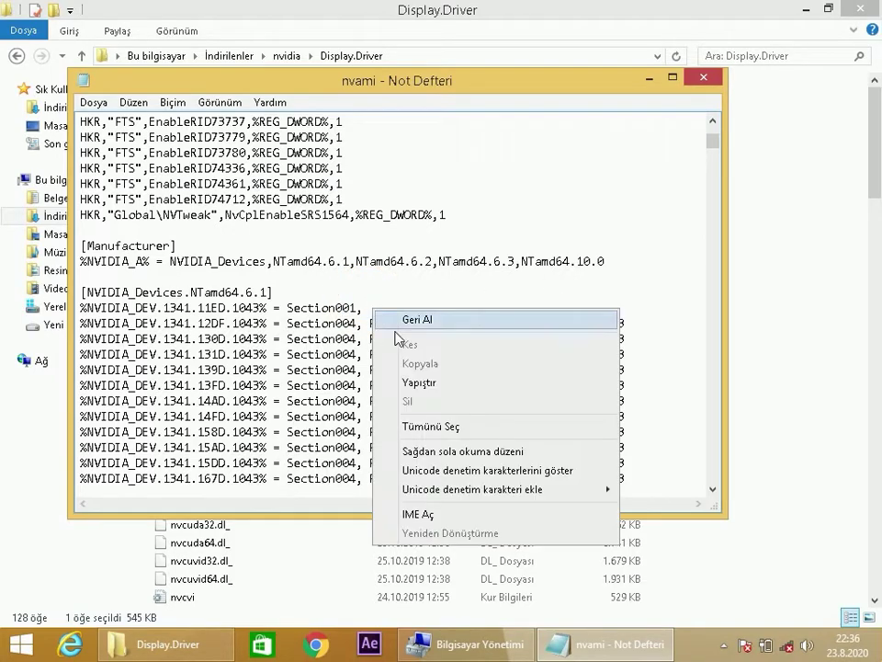
click(419, 382)
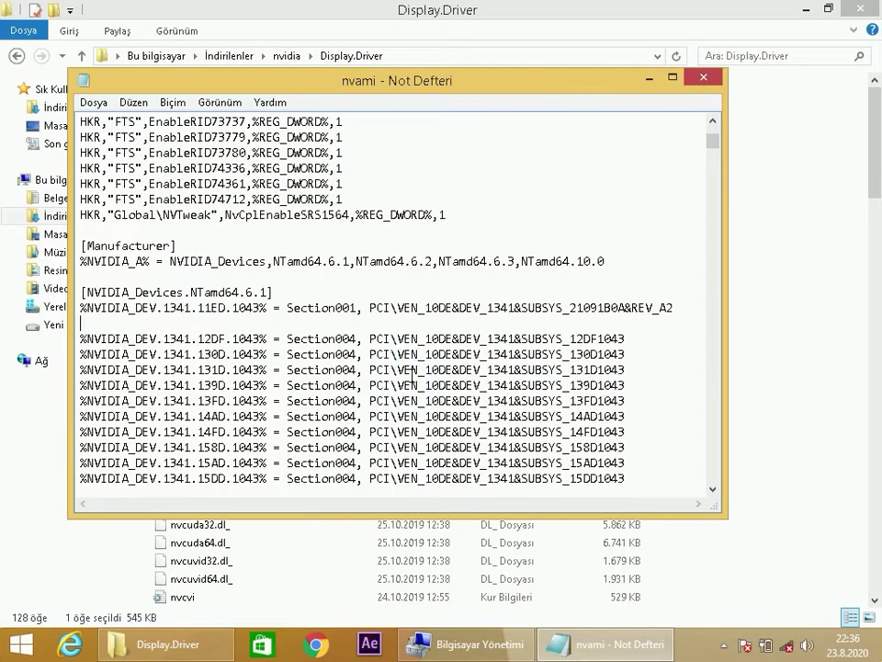
Save the edited nvami file and close it.
click(92, 102)
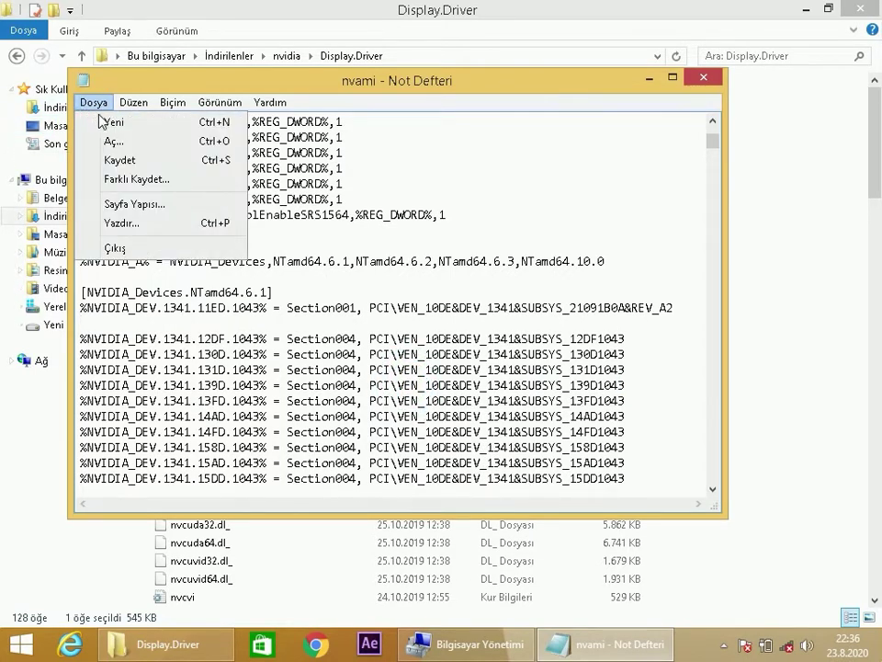
click(124, 160)
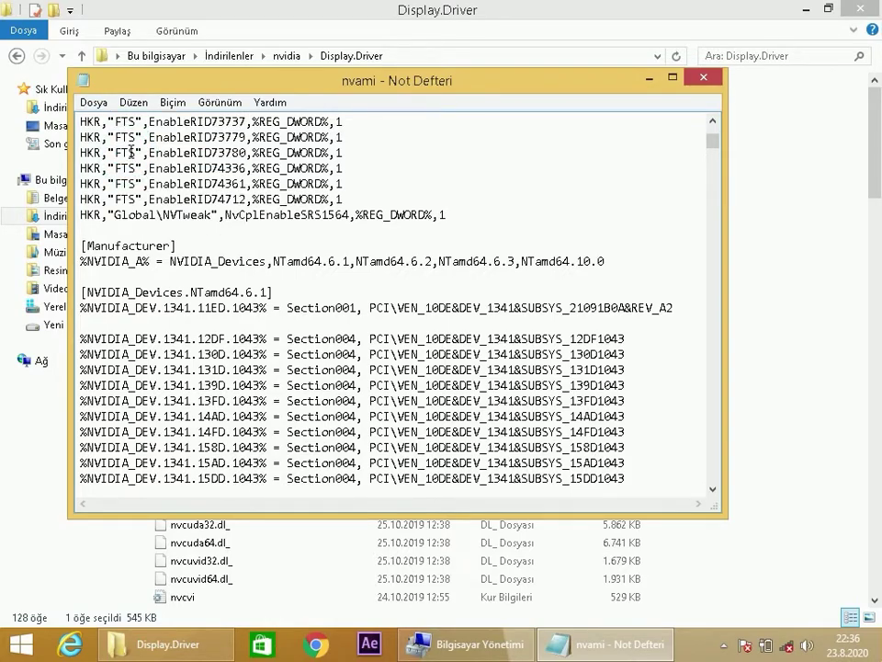
click(705, 80)
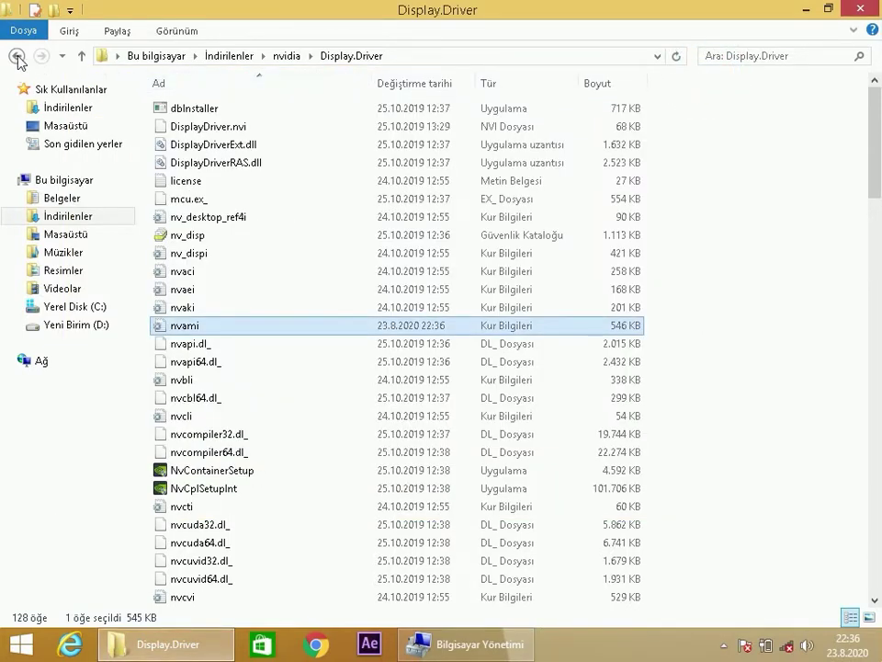
Go back to the nvidia folder, launch the setup application and allow it to make changes to the computer.
click(17, 56)
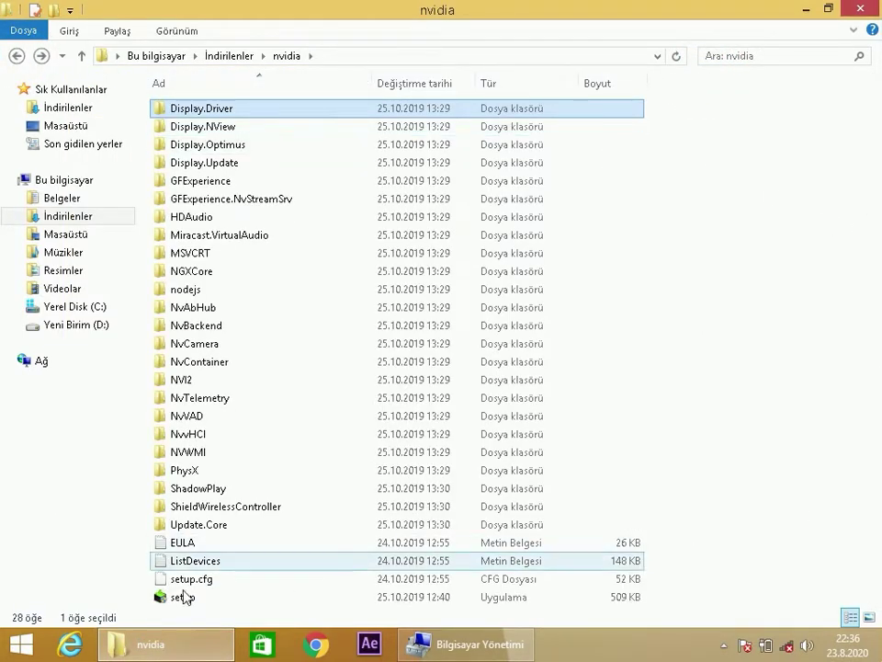
click(167, 598)
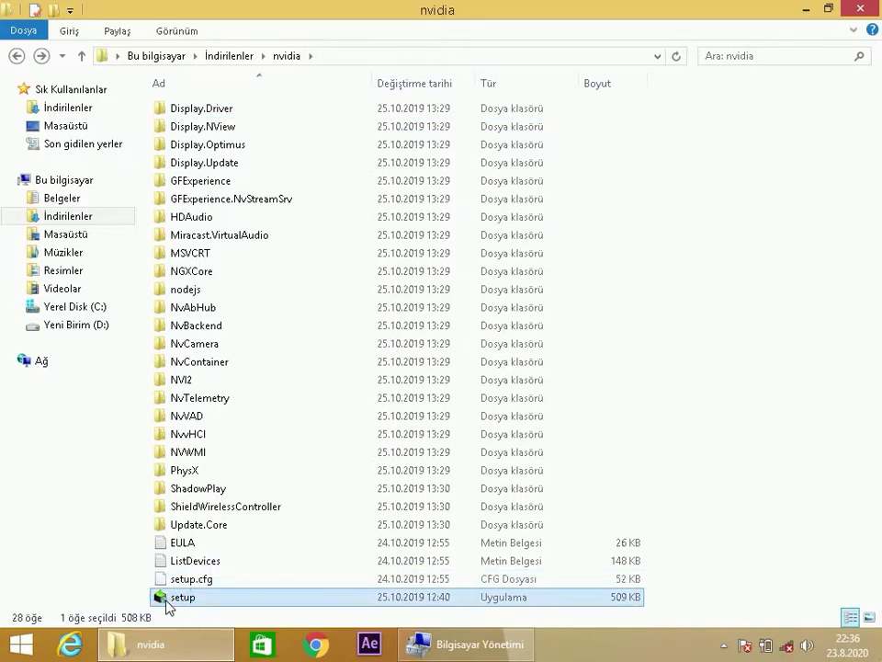
right_click(166, 598)
click(220, 297)
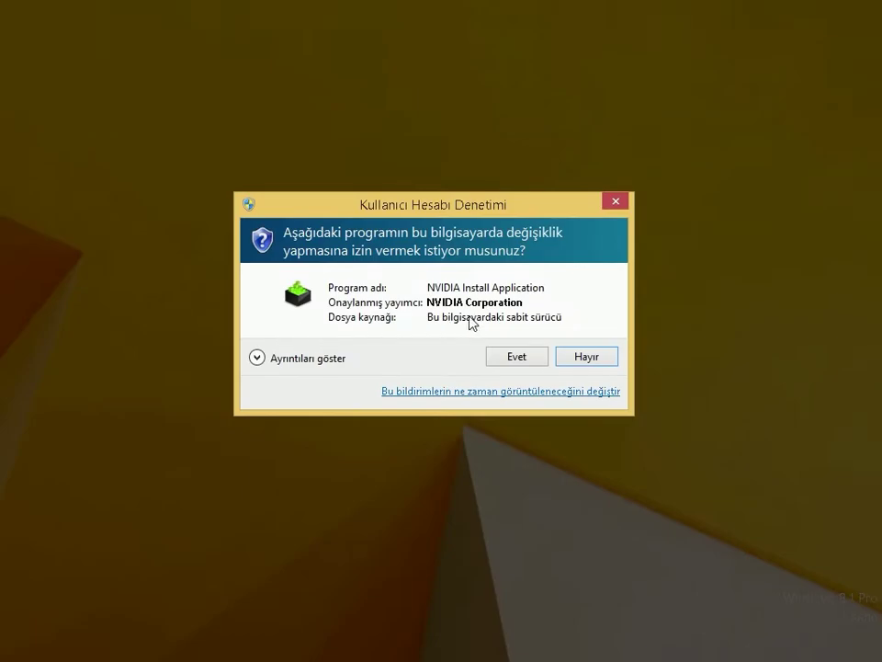
click(501, 356)
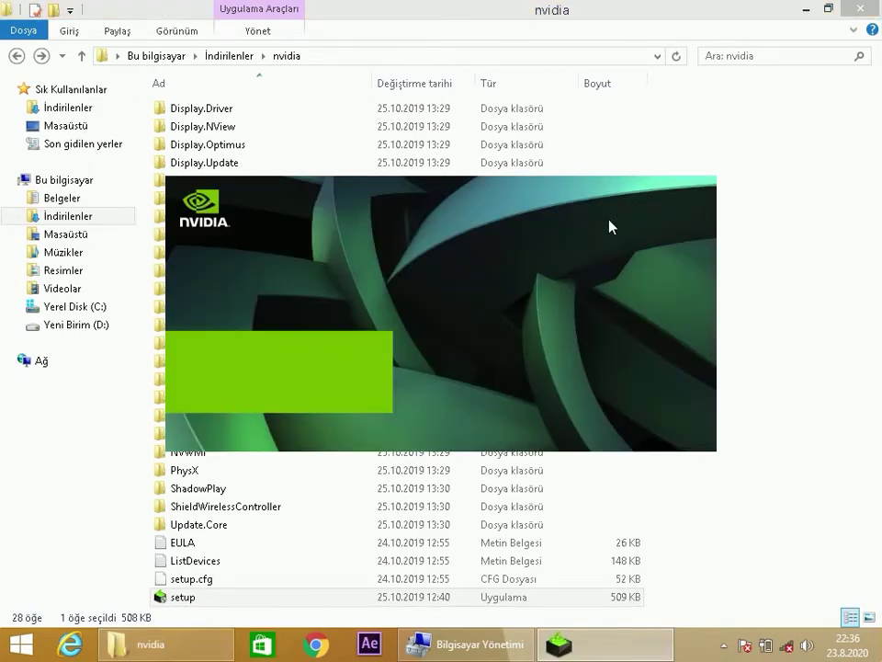
Minimize the nvidia folder window and close Computer Management.
click(806, 9)
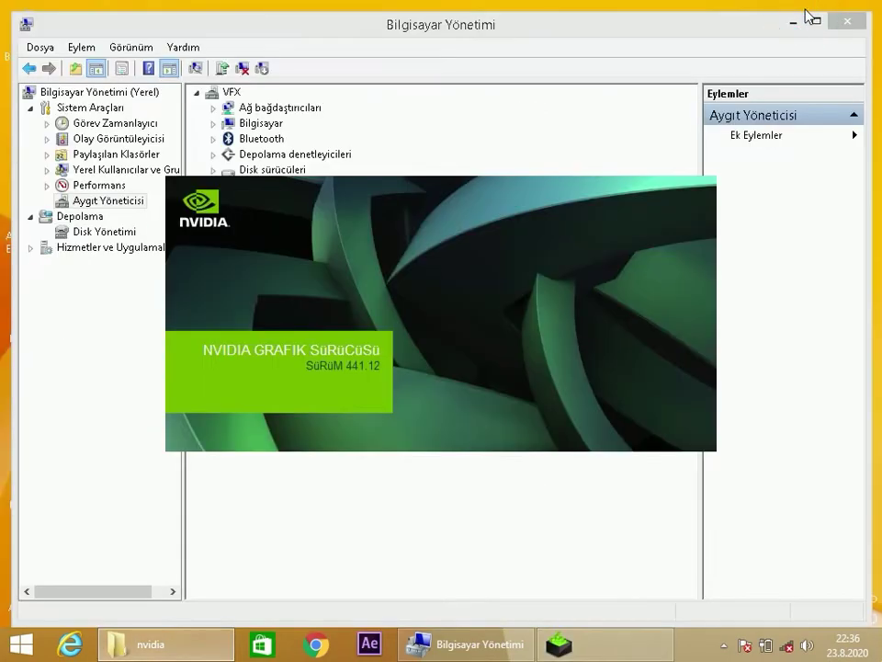
click(815, 18)
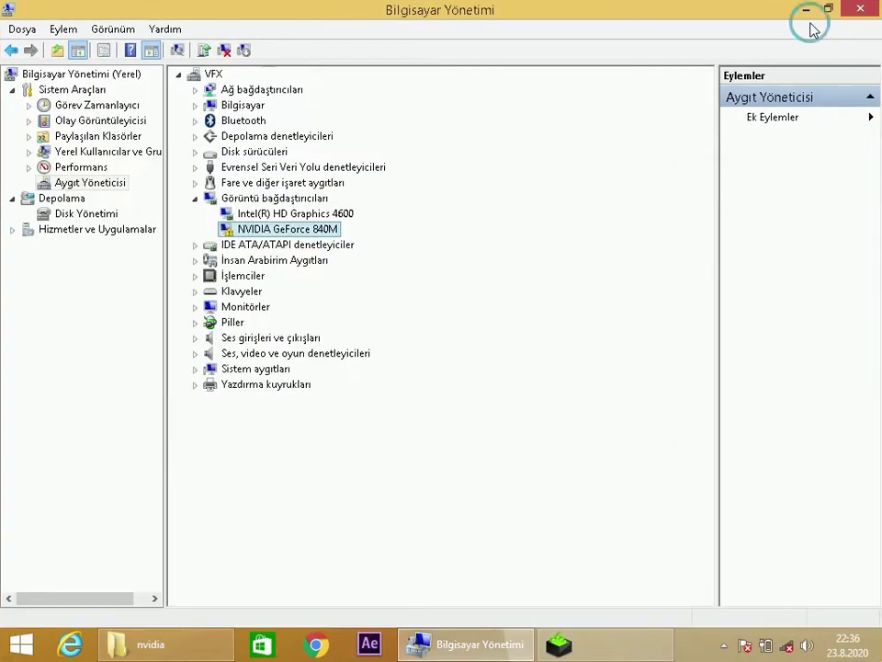
click(864, 9)
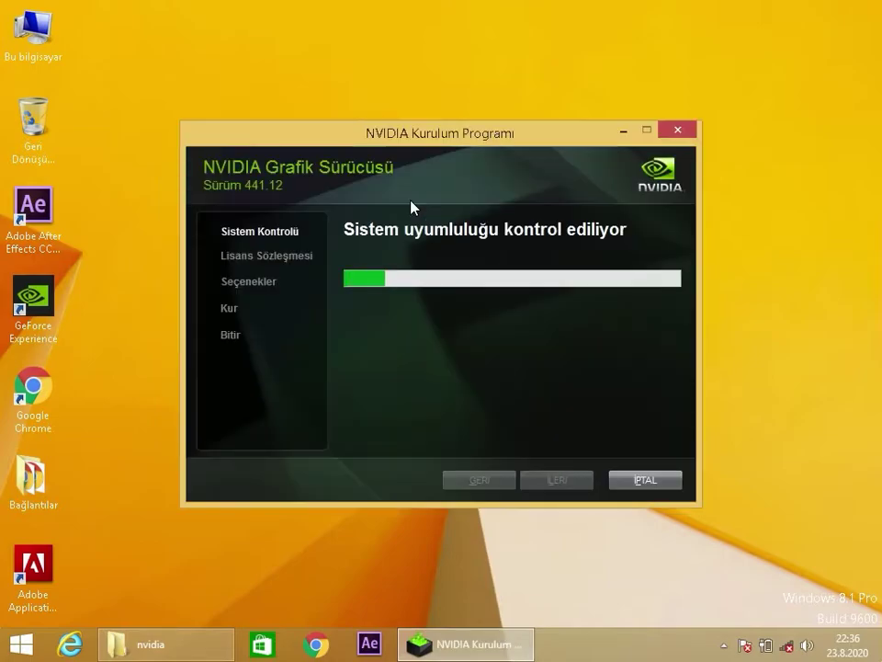
drag(414, 134, 387, 79)
drag(425, 70, 411, 92)
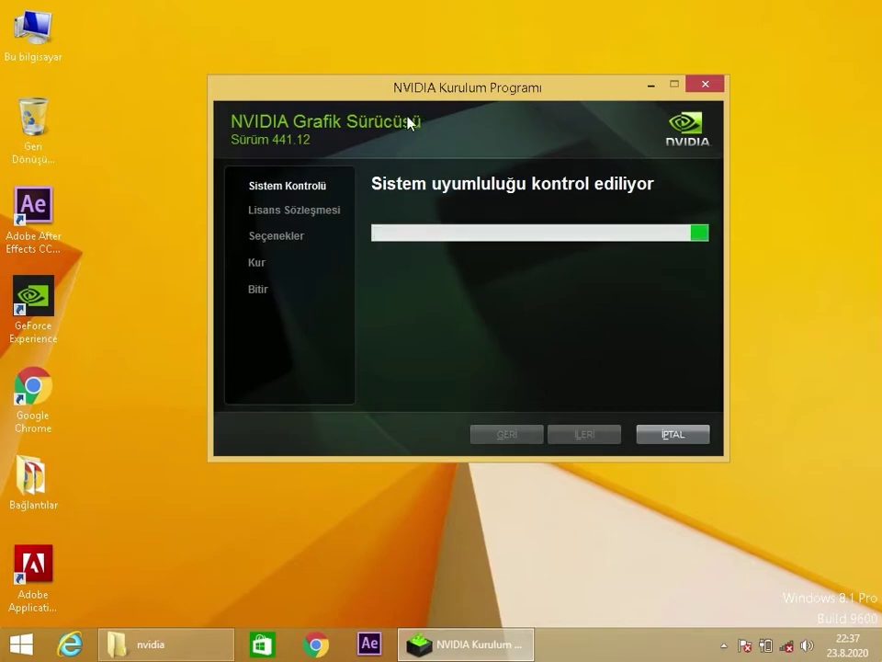
drag(413, 88, 507, 134)
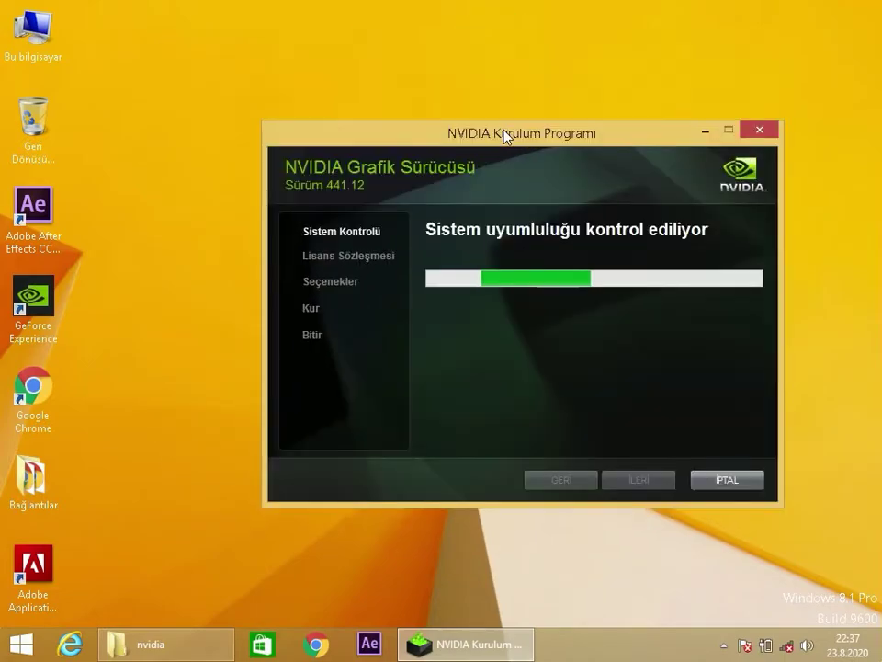
drag(576, 136, 561, 108)
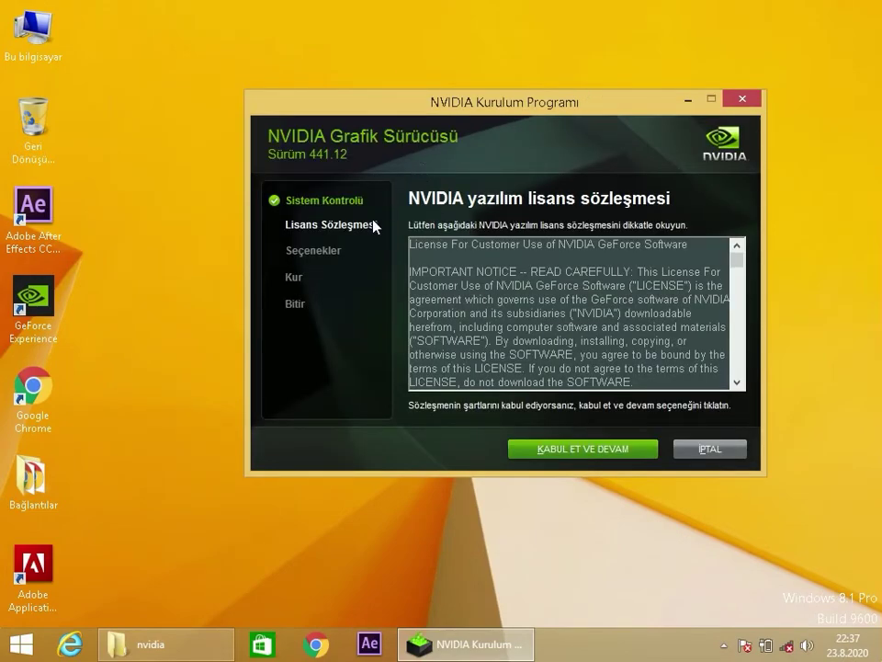
drag(514, 112, 392, 192)
drag(393, 191, 589, 184)
drag(590, 182, 457, 151)
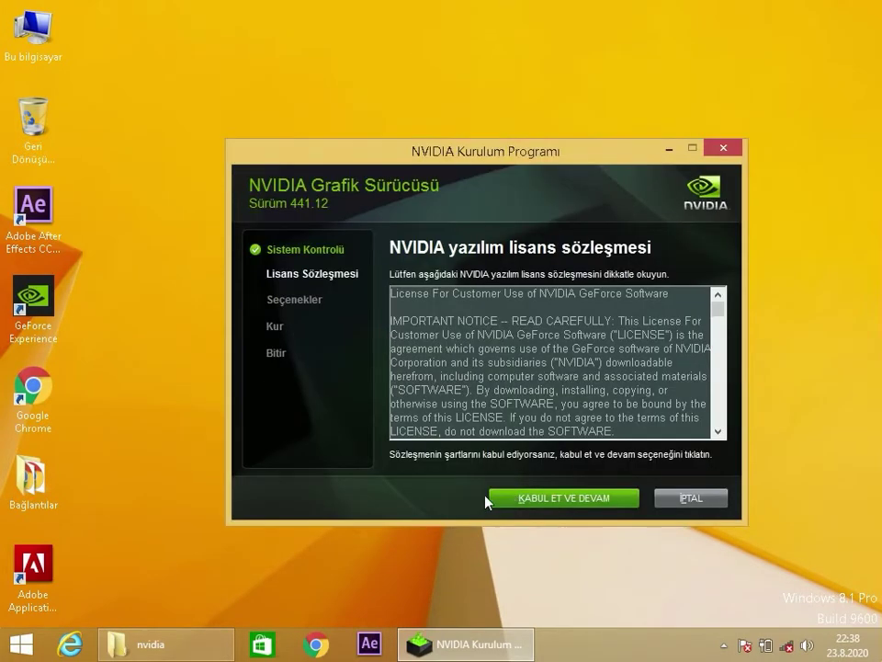
Accept the NVIDIA software license agreement and proceed with the Hızlı (Tavsiye edilir) installation option.
click(552, 505)
click(606, 505)
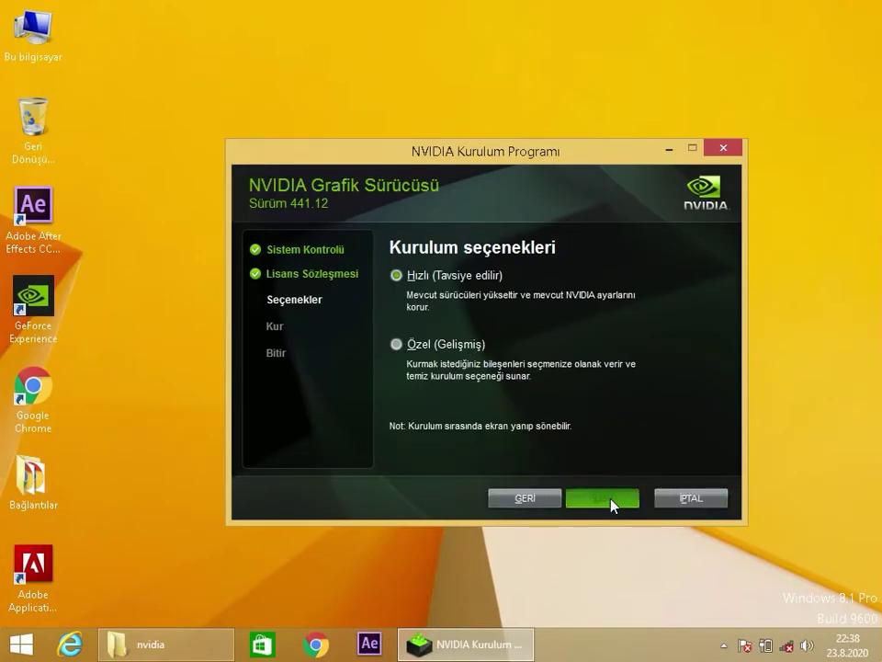